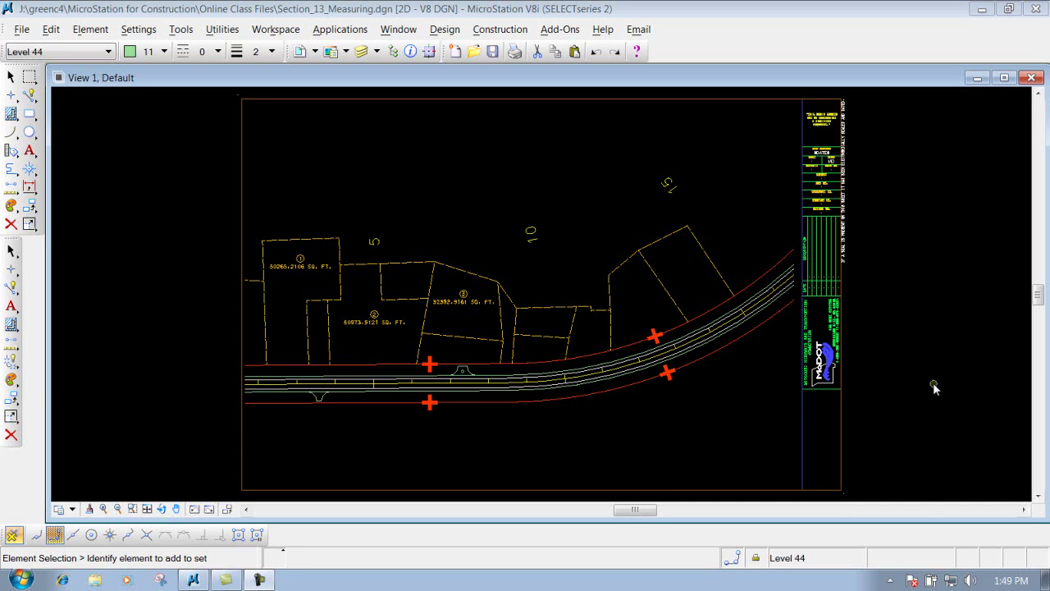
- Open the Measure flyout with its Distance, Radius, Angle, Length and Area tools
left_click(10, 188)
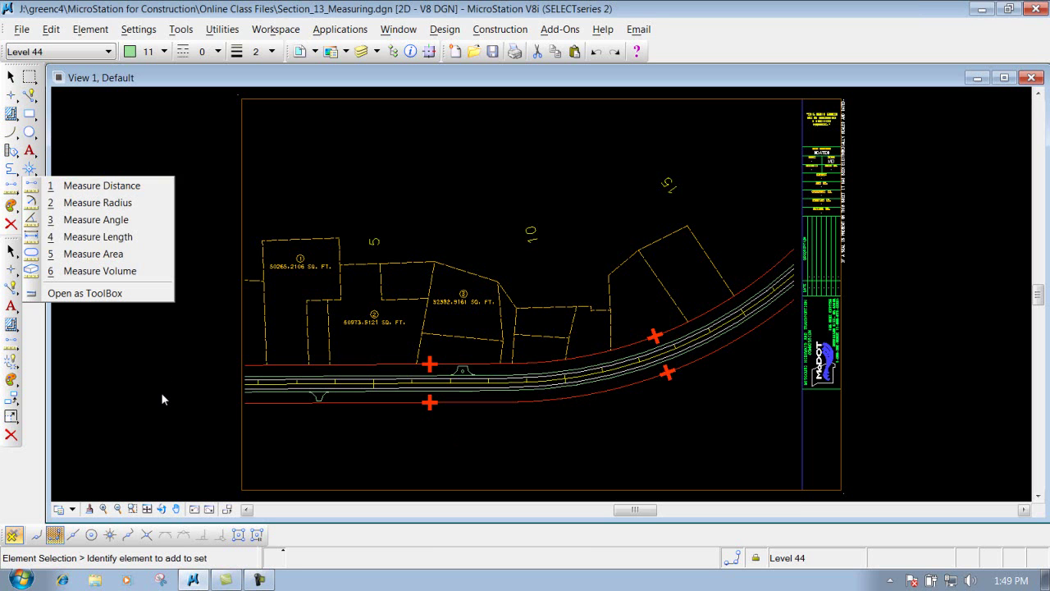
left_click(11, 340)
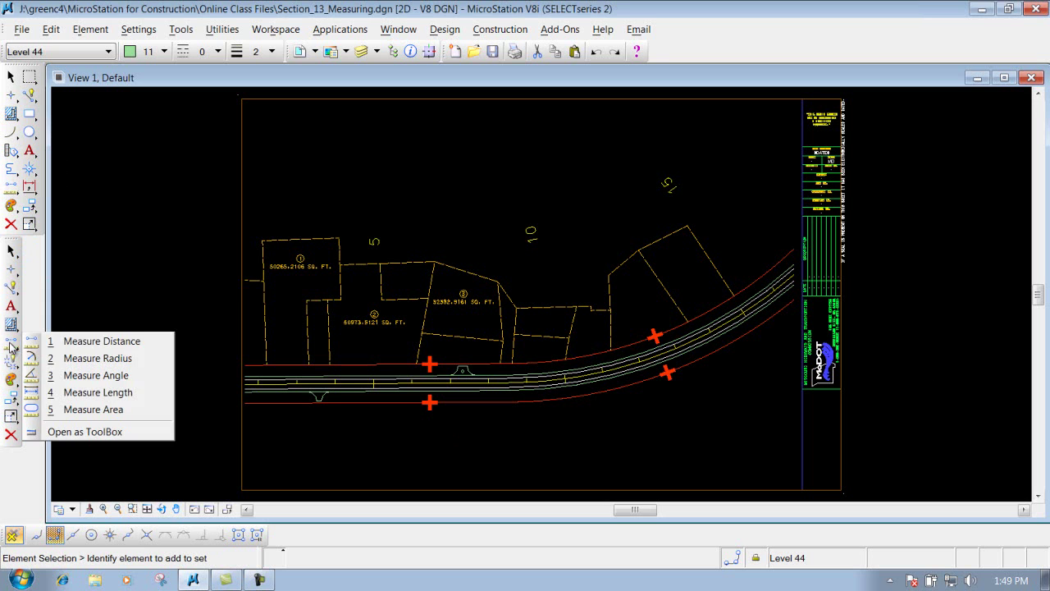
- Start Measure Distance with Method Between Points, About Global Z, and Start/End/Delta fields shown
left_click(108, 343)
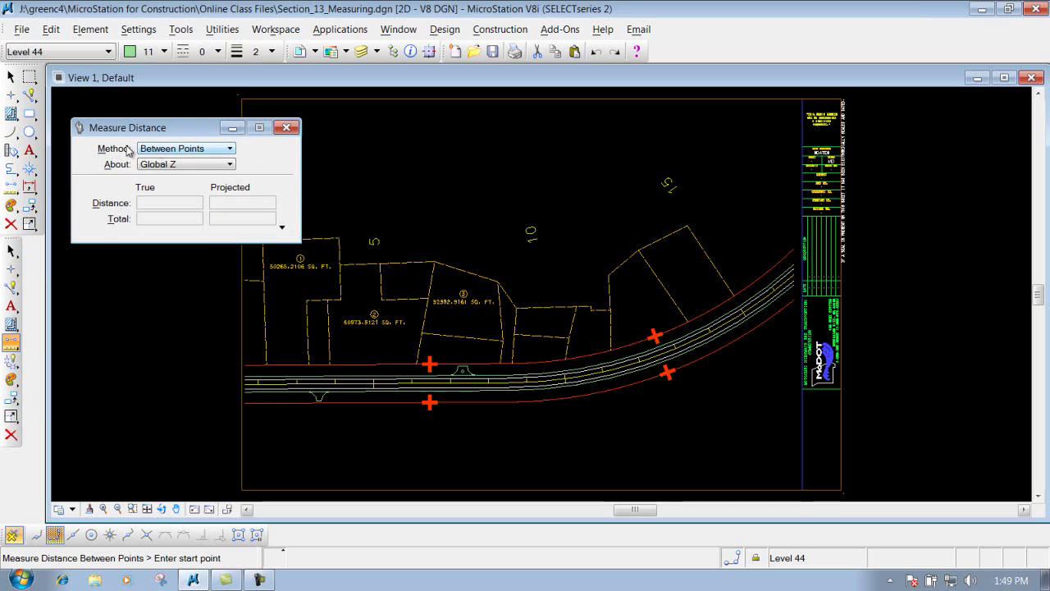
left_click(225, 151)
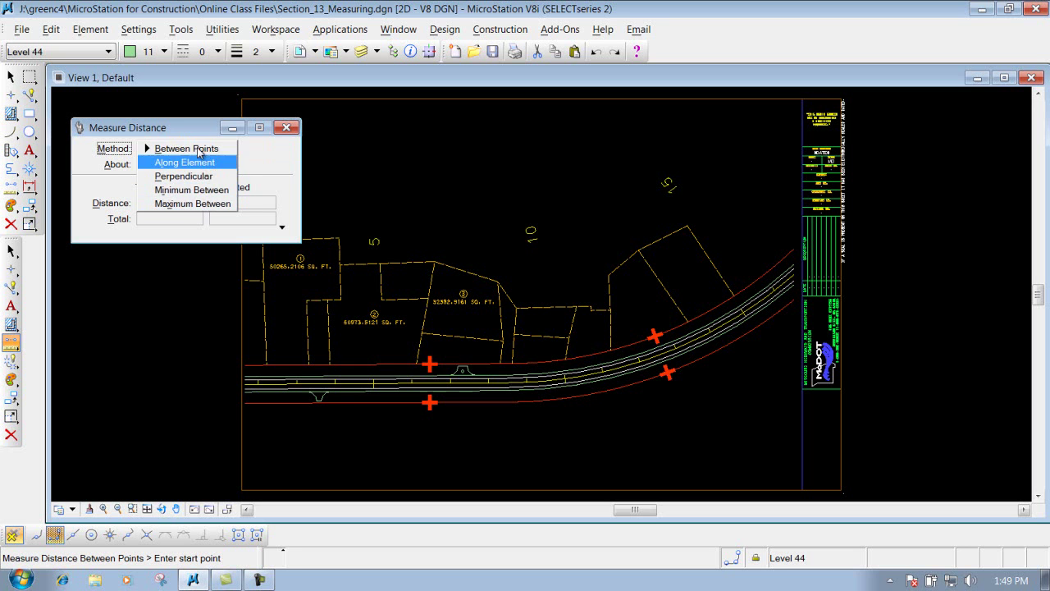
left_click(197, 149)
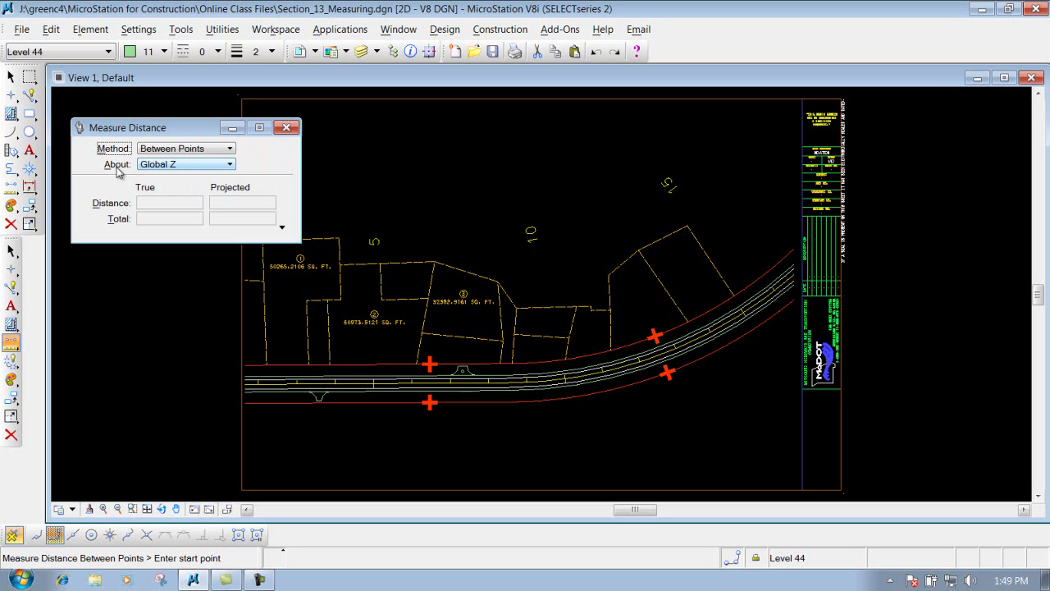
left_click(222, 165)
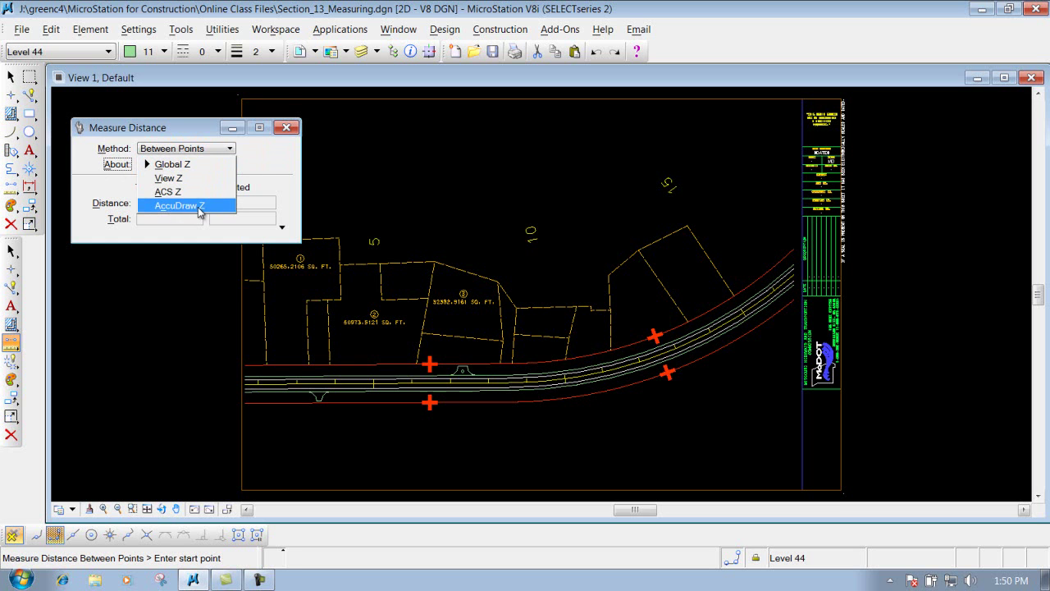
left_click(184, 169)
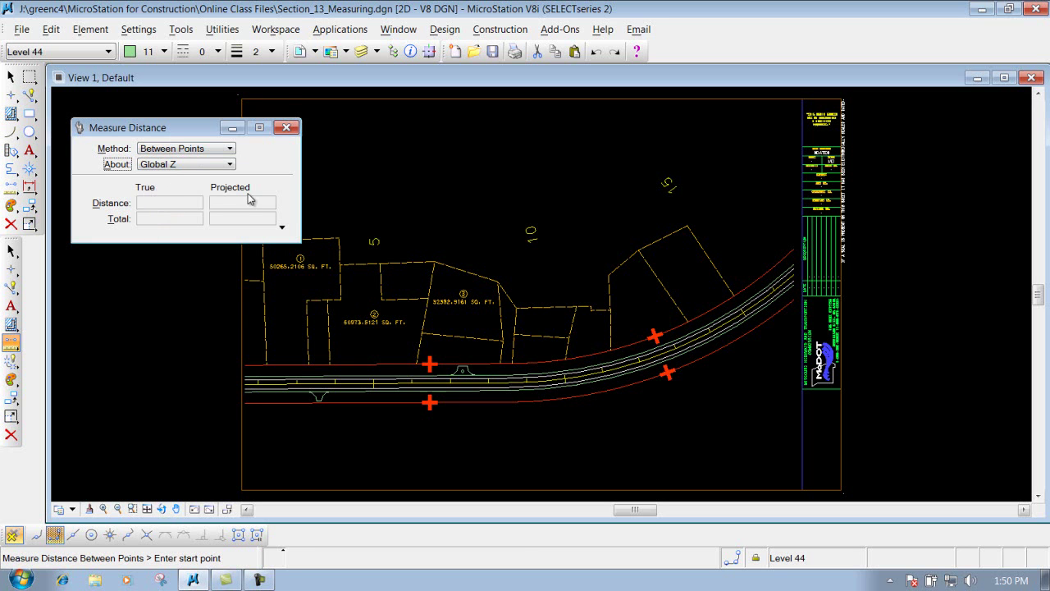
left_click(281, 227)
left_click(281, 227)
left_click(281, 226)
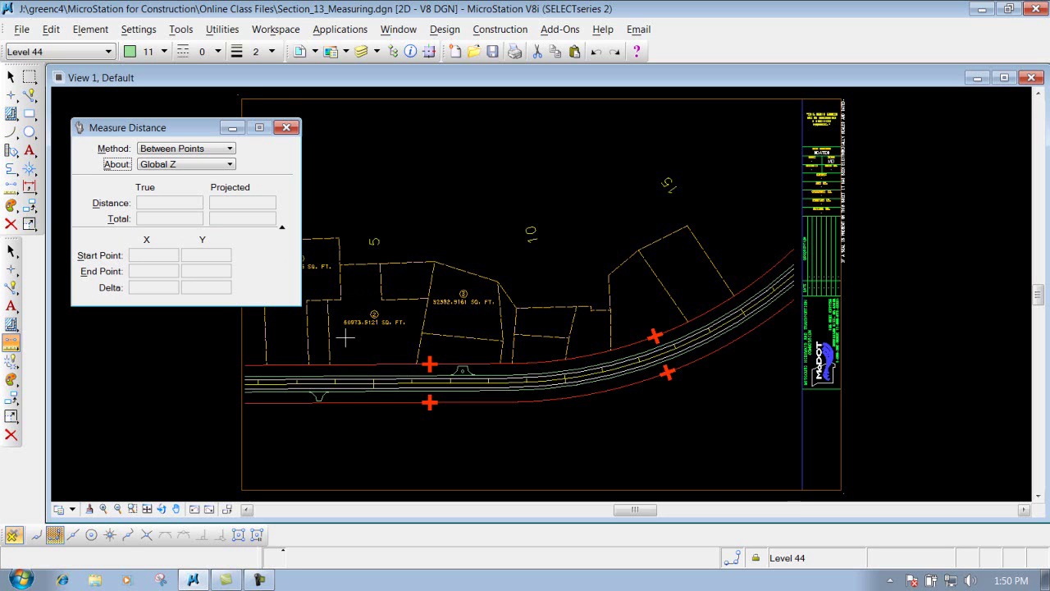
- Zoom in on parcel 3 and turn on Key Point snap
left_click(104, 509)
scroll(556, 279, "up", 3)
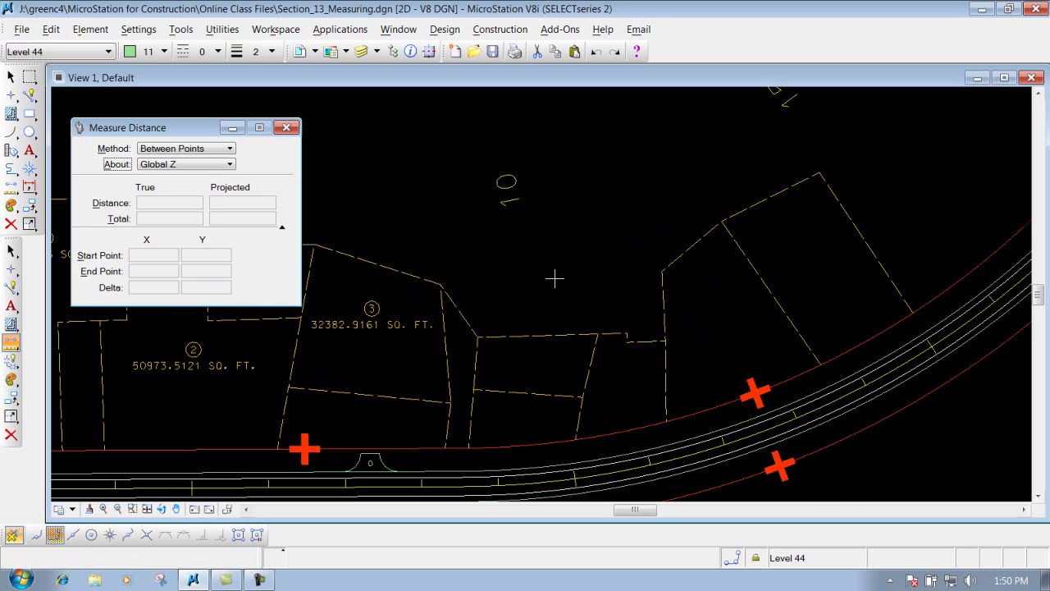
left_click(54, 535)
- Chain distances around parcel 3's corners to a 721.8929' total, then reset
left_click(442, 283)
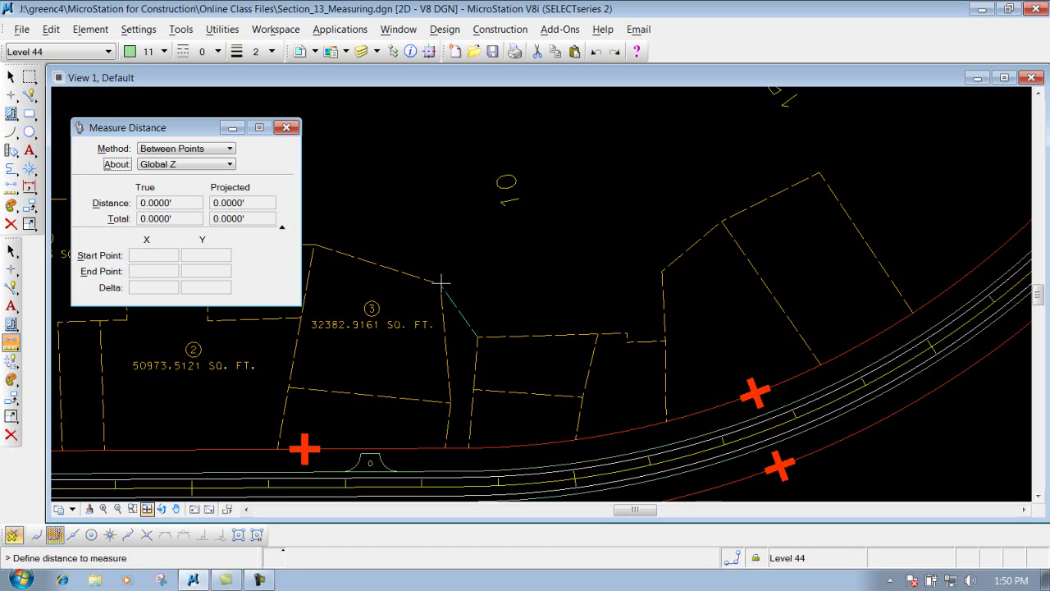
left_click(661, 272)
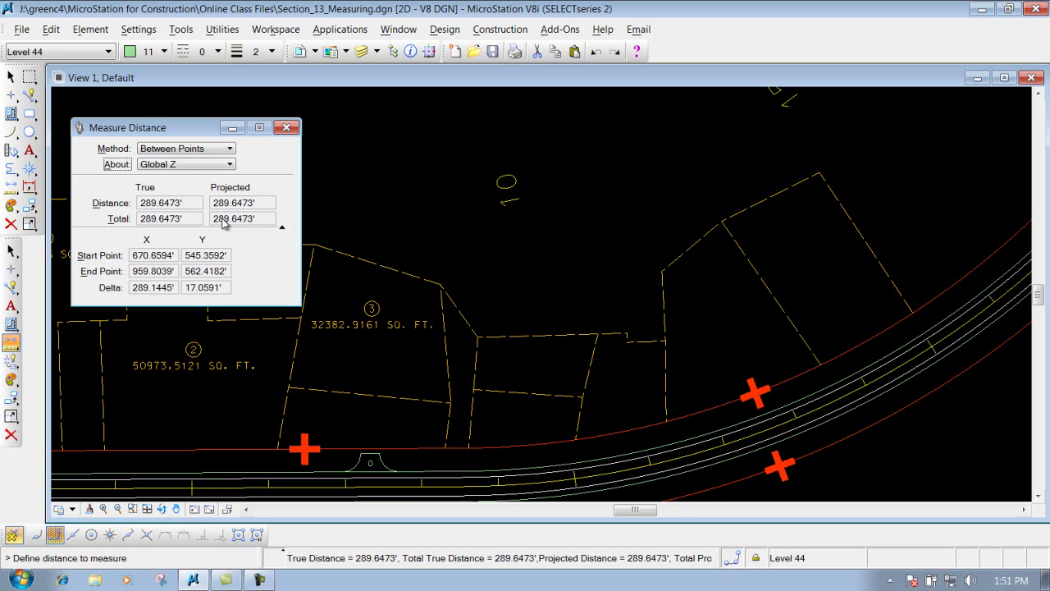
left_click(665, 340)
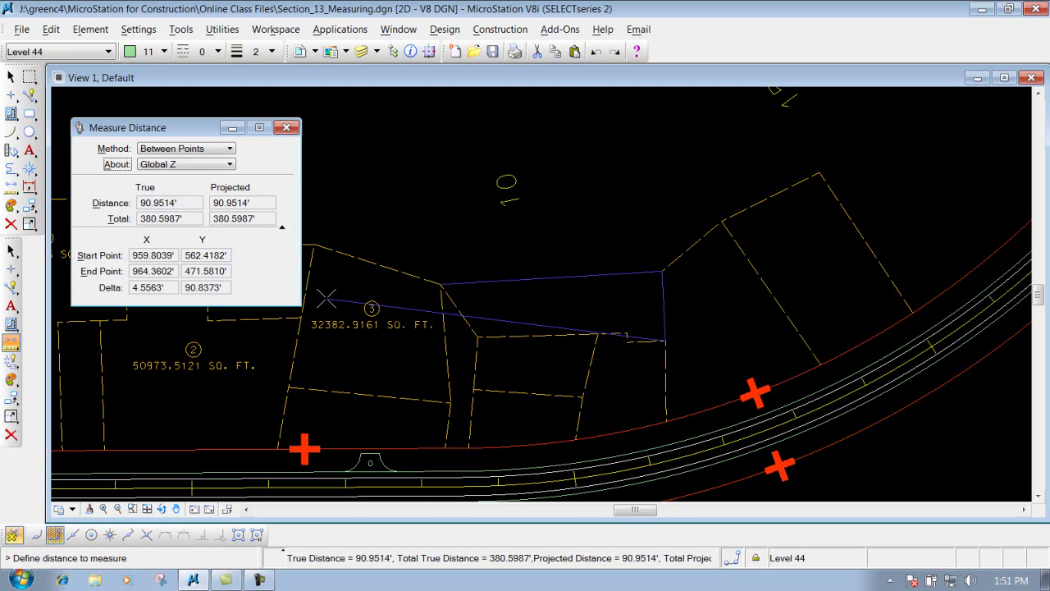
left_click(628, 341)
left_click(628, 333)
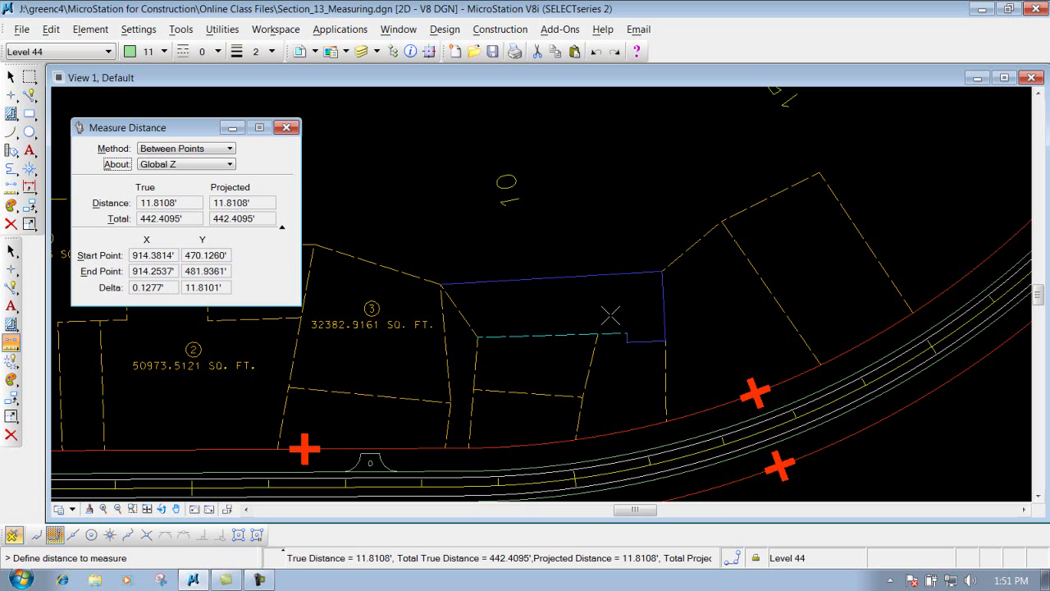
left_click(283, 229)
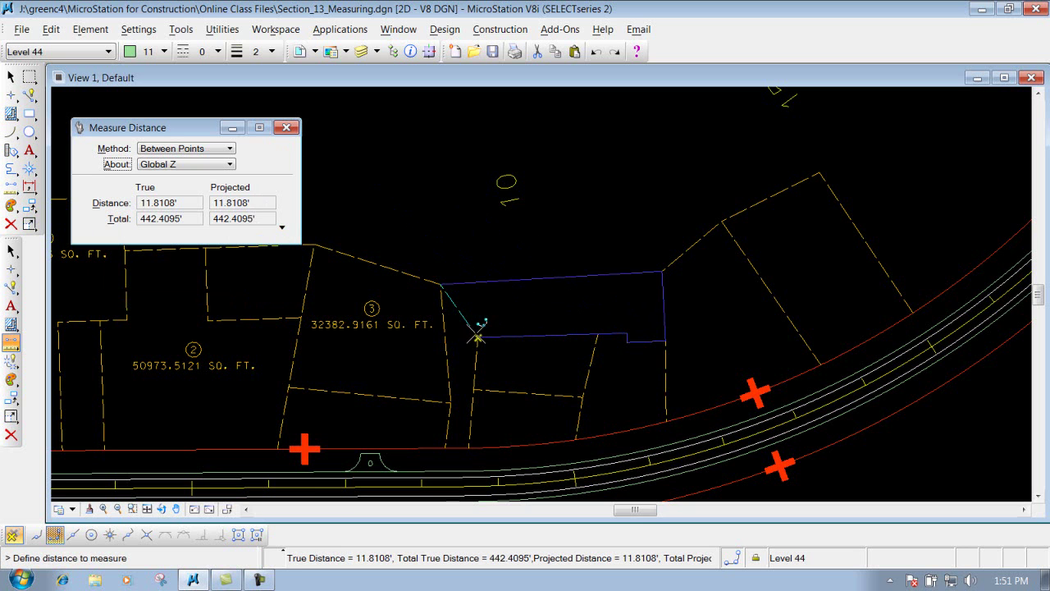
left_click(479, 336)
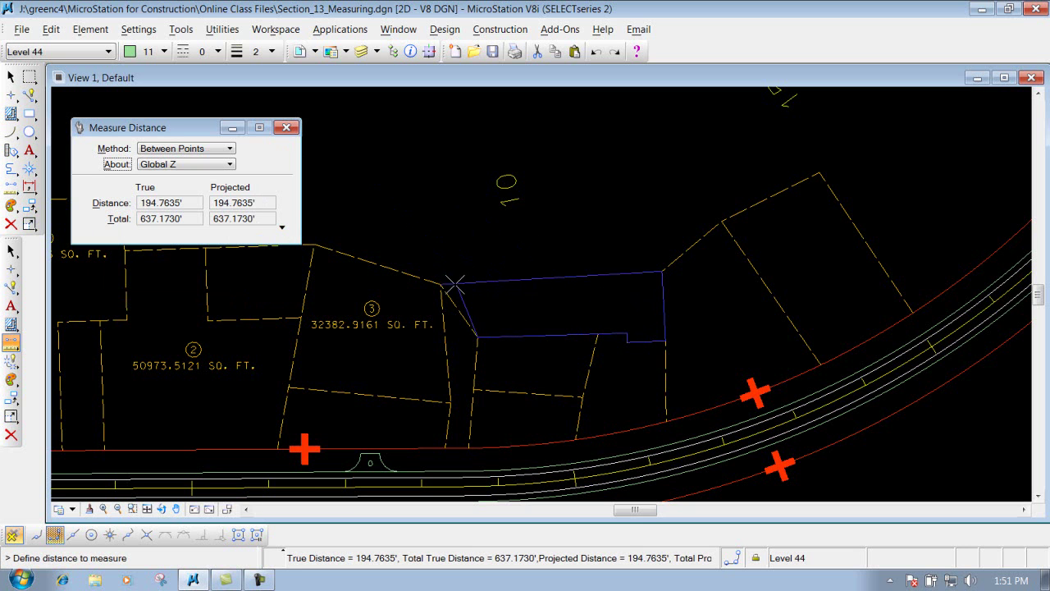
left_click(442, 285)
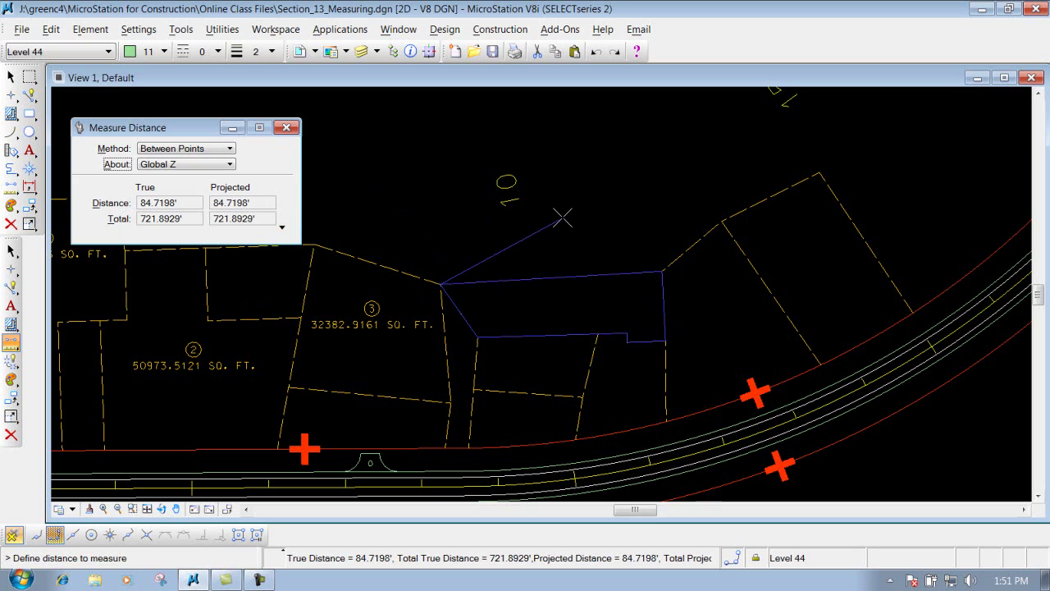
right_click(586, 223)
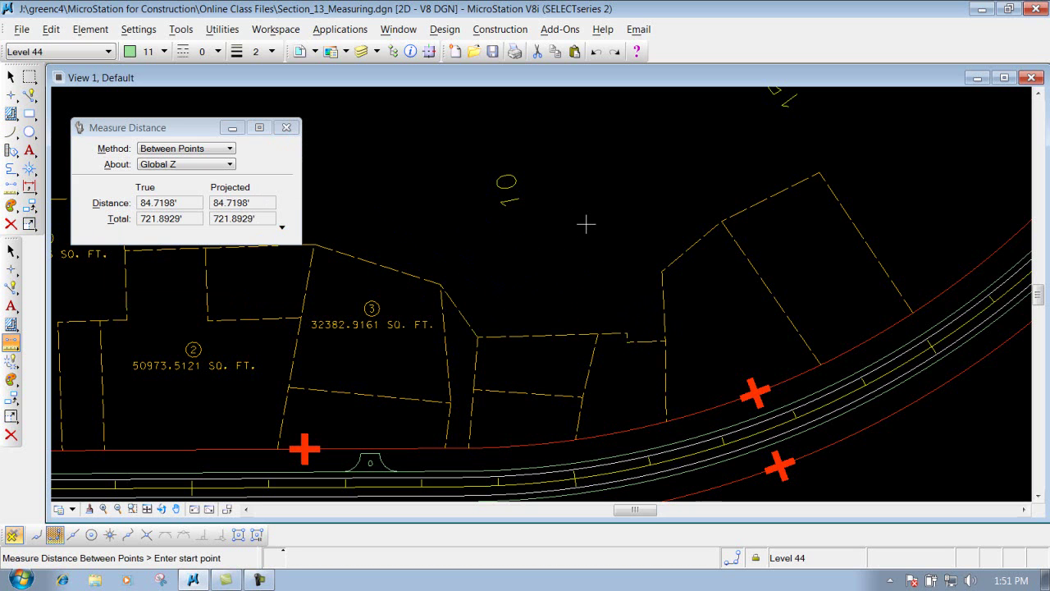
- Using Between Points, measure 120.5312' between two points on the red roadway edge
left_click(186, 149)
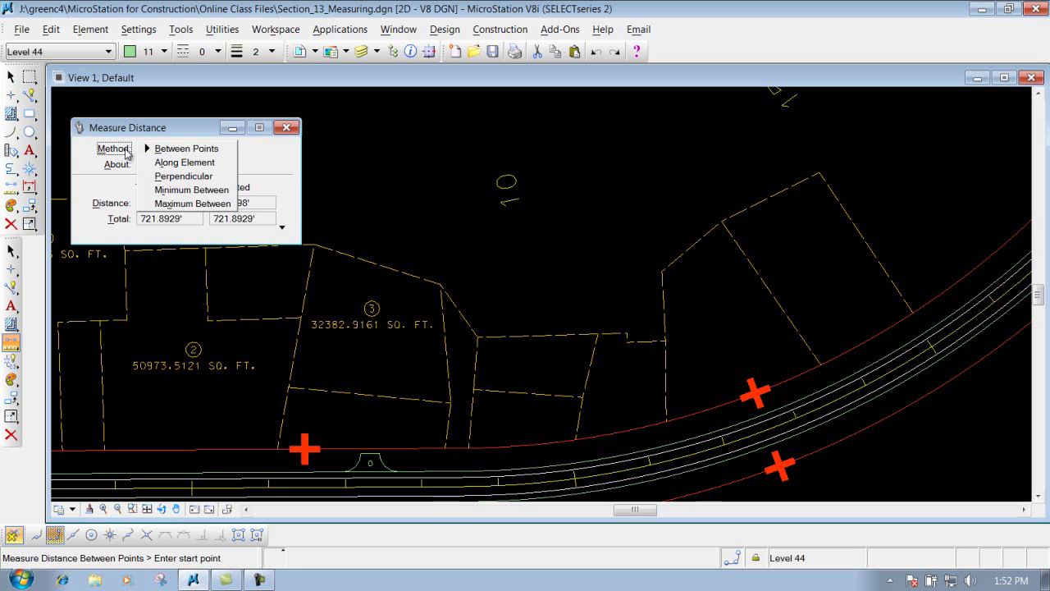
left_click(185, 162)
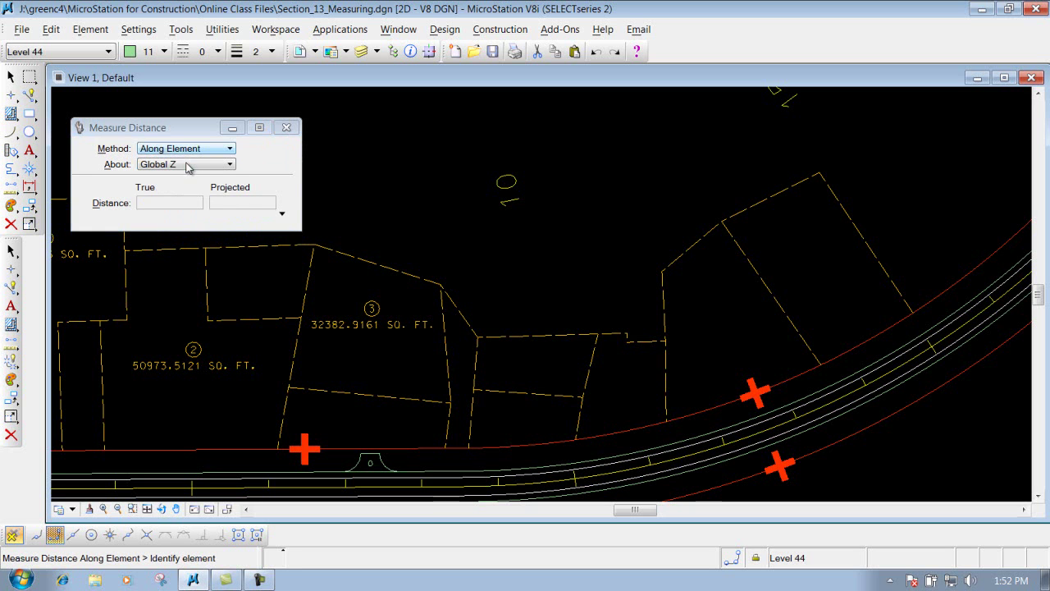
left_click(1039, 498)
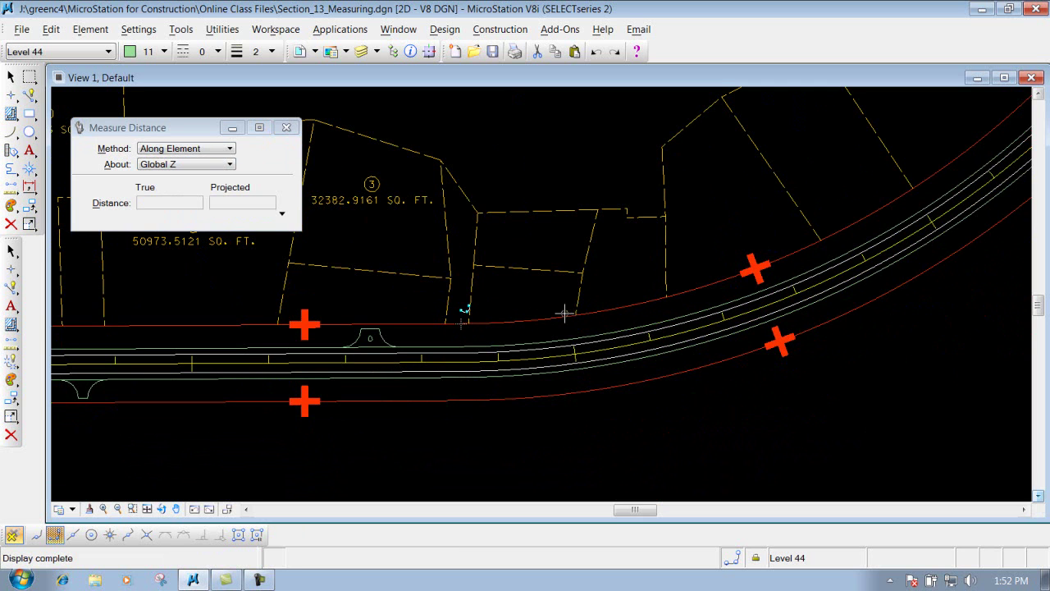
left_click(187, 149)
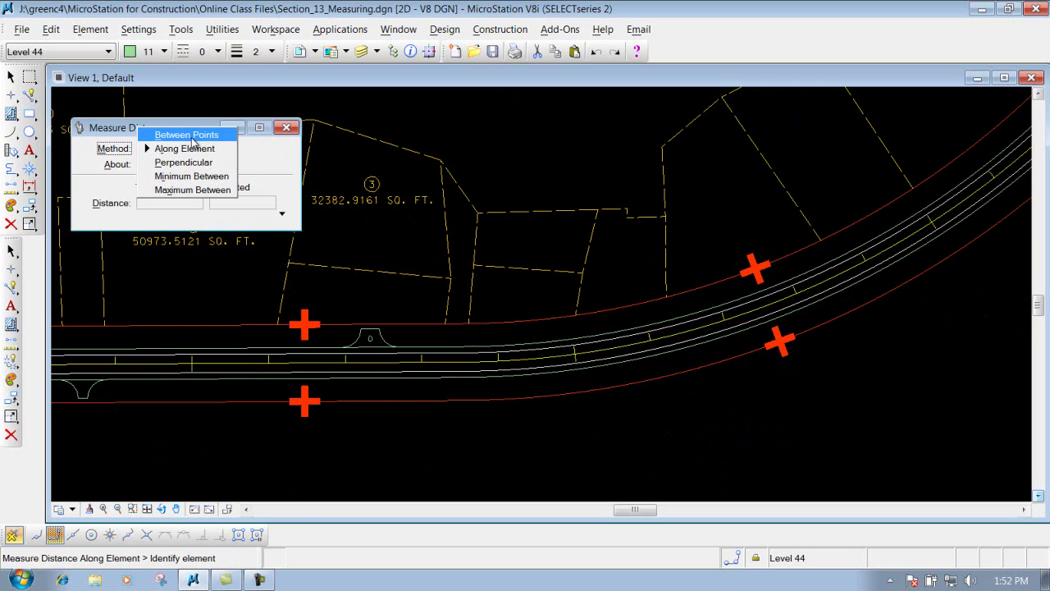
left_click(193, 135)
left_click(577, 313)
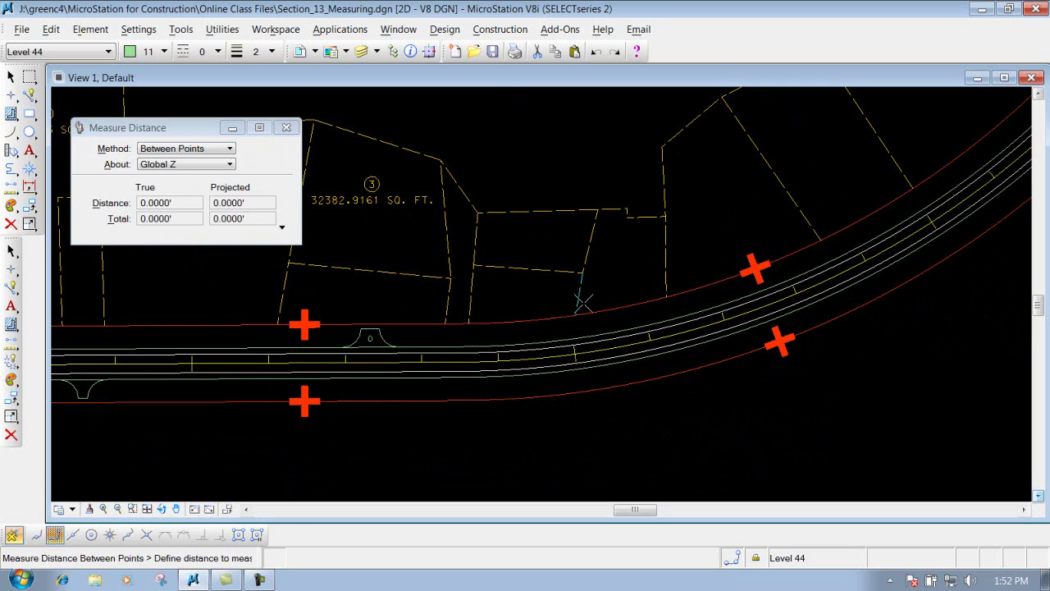
left_click(666, 294)
right_click(667, 294)
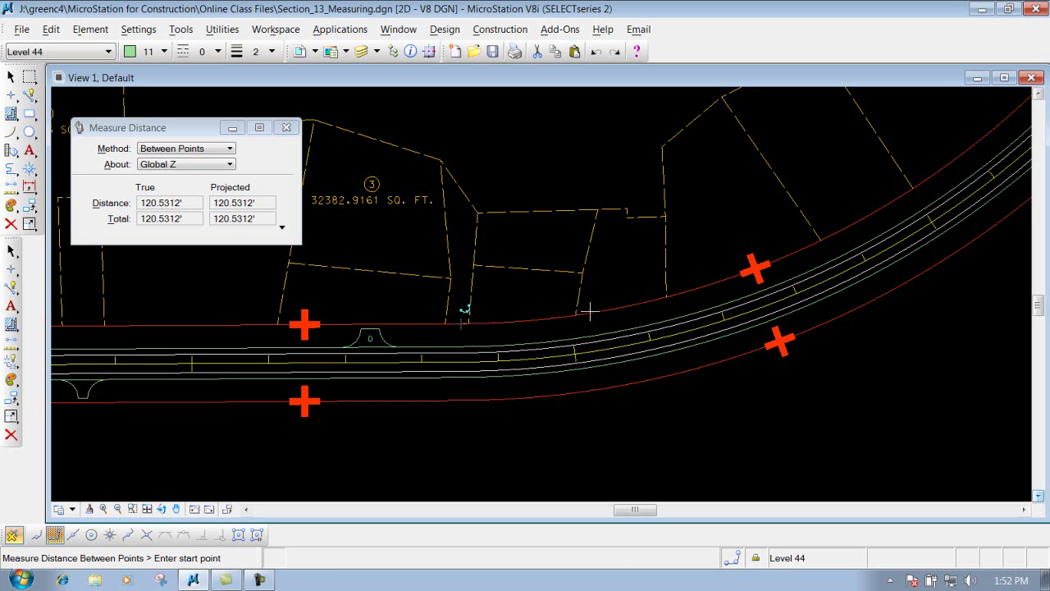
scroll(610, 316, "up", 3)
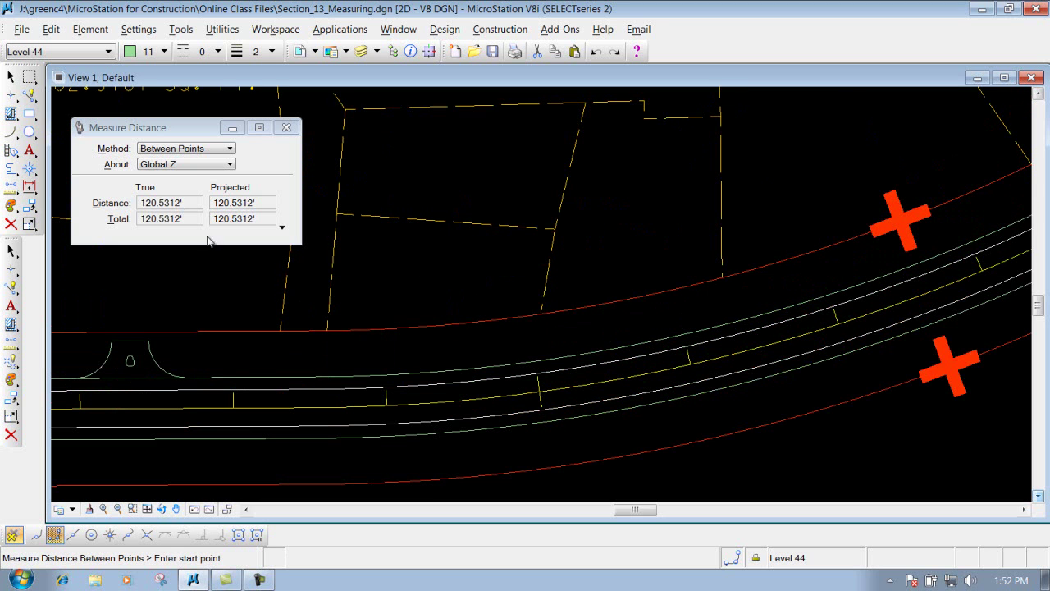
- Switch Measure Distance to Along Element and turn on Intersection snap
left_click(193, 149)
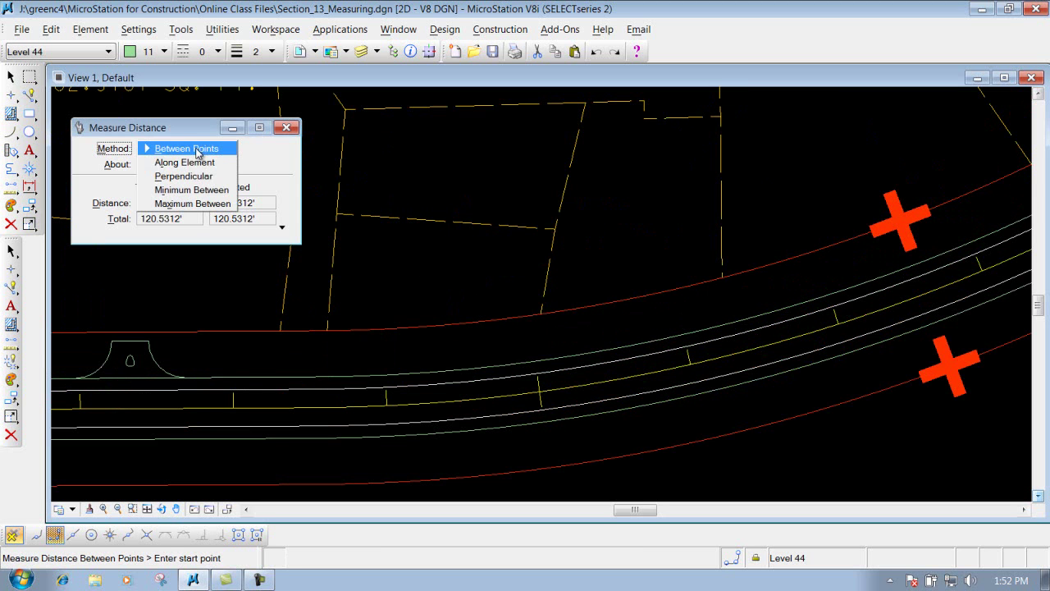
left_click(173, 162)
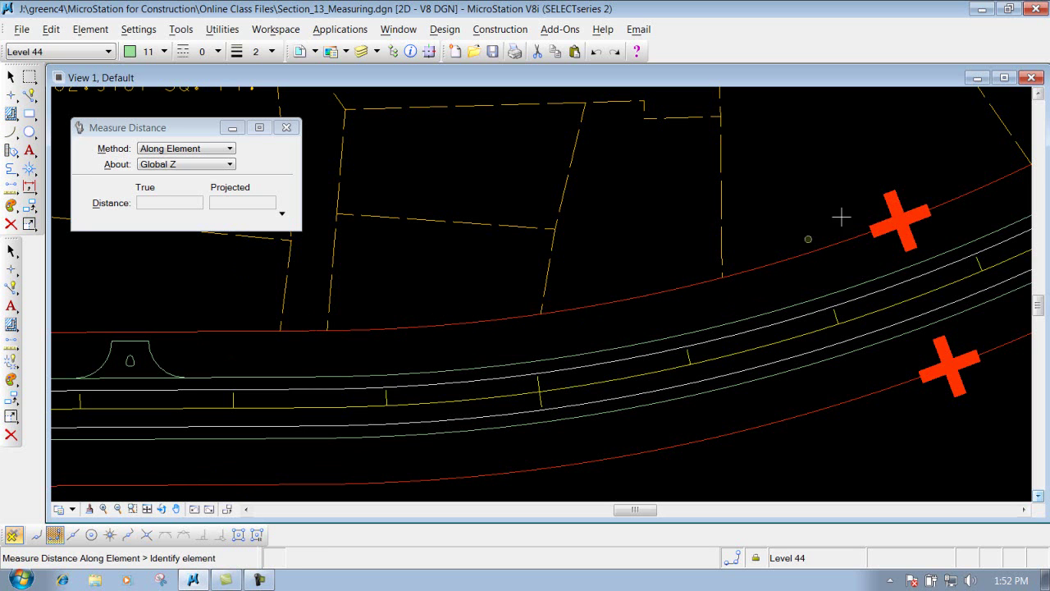
left_click(146, 536)
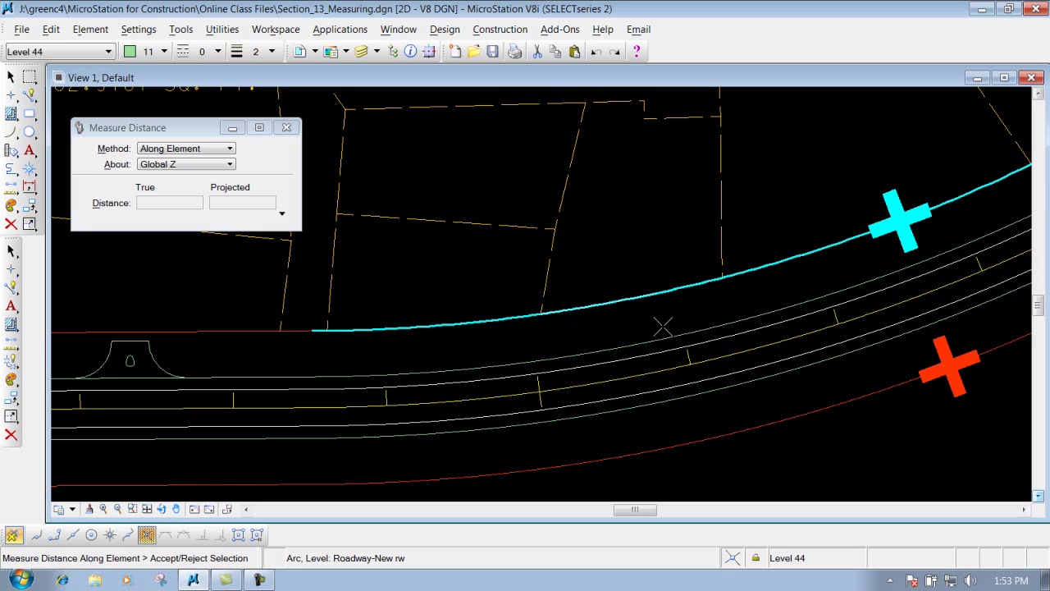
- Measure 120.5926' along the red right-of-way arc from the short land line
left_click(722, 278)
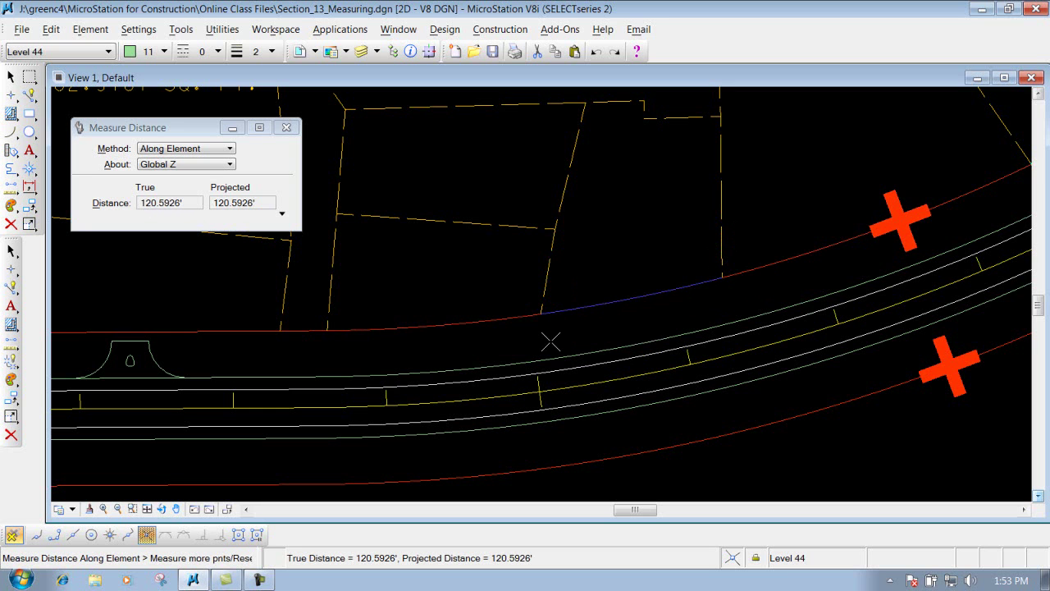
left_click(566, 309)
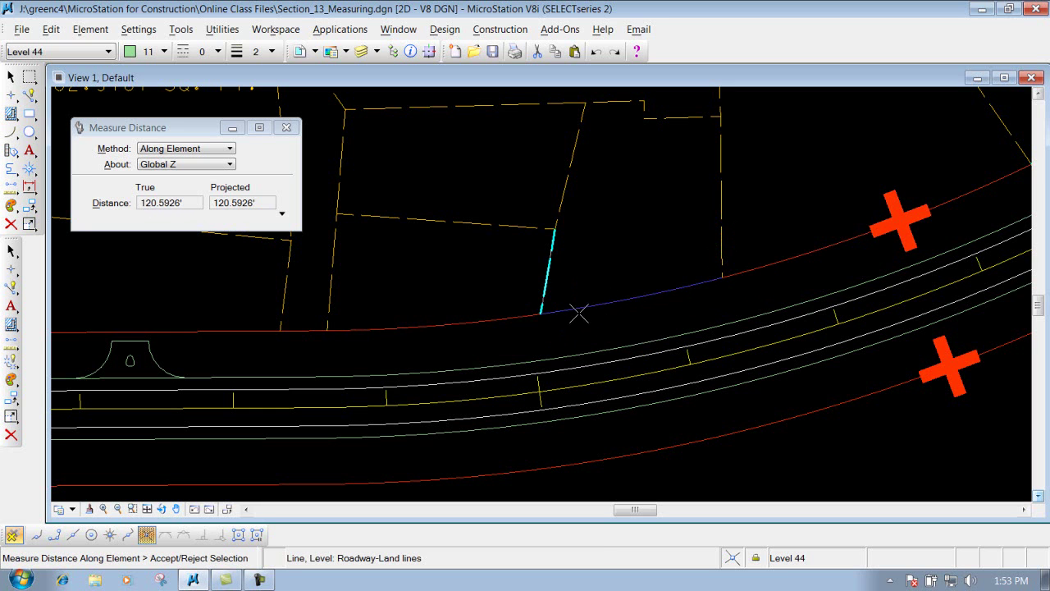
right_click(510, 338)
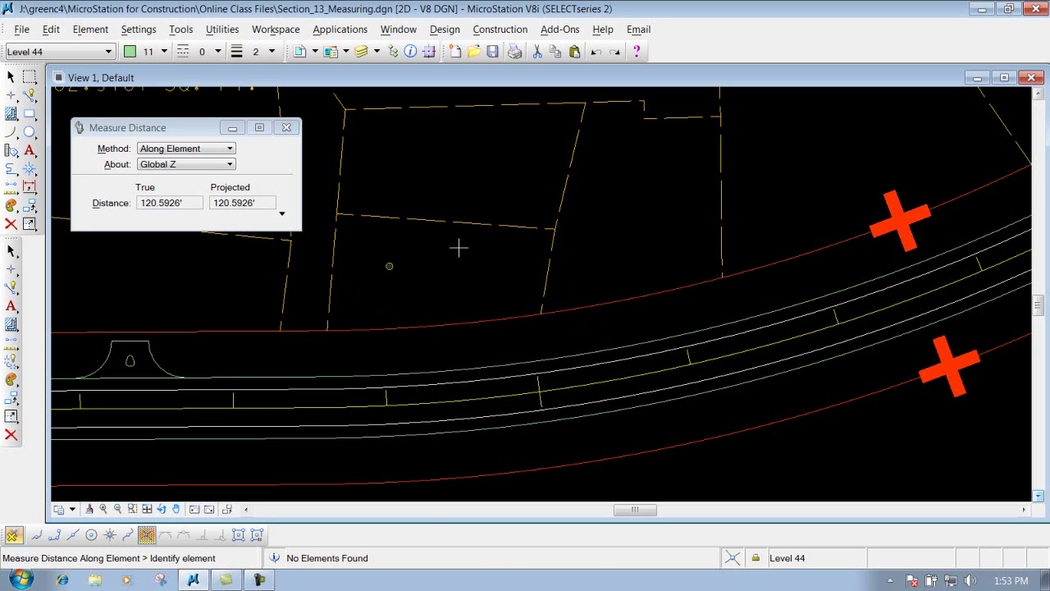
left_click(542, 302)
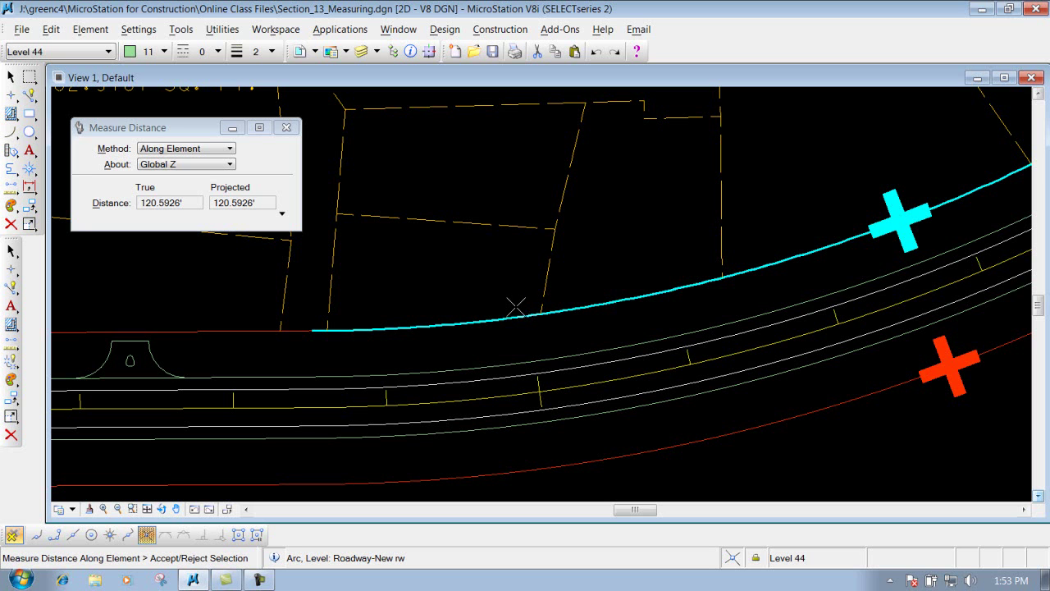
left_click(721, 277)
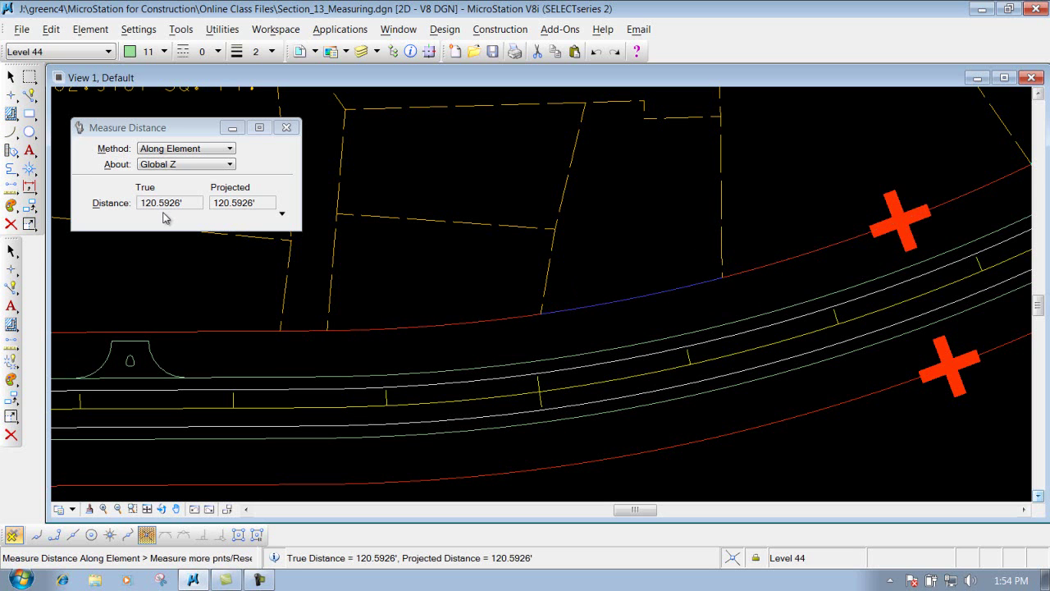
- Measure 42.9749' along the right-of-way arc from the vertical parcel line, then reset
right_click(608, 276)
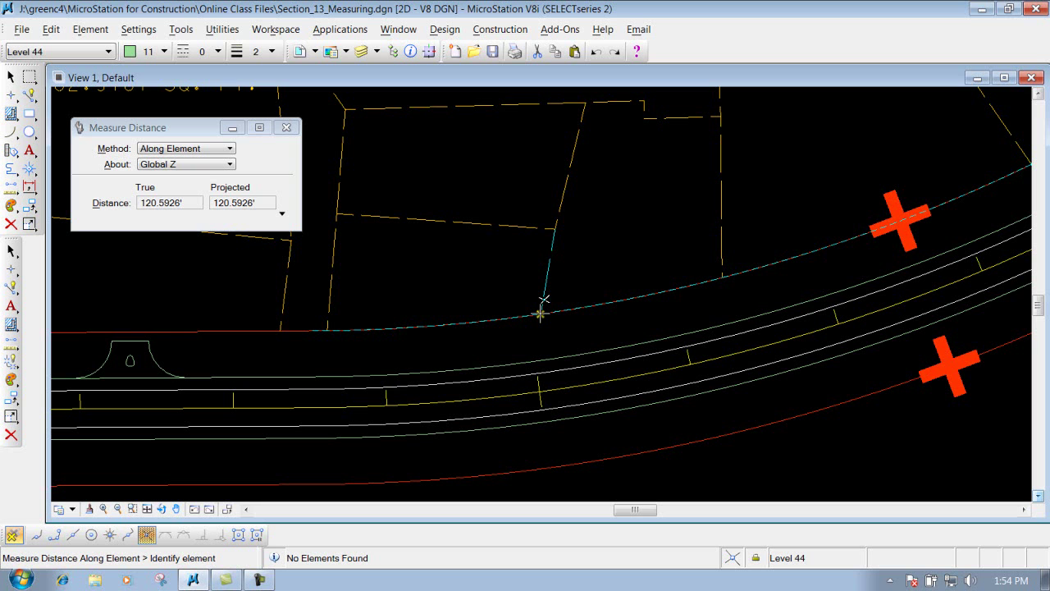
left_click(543, 302)
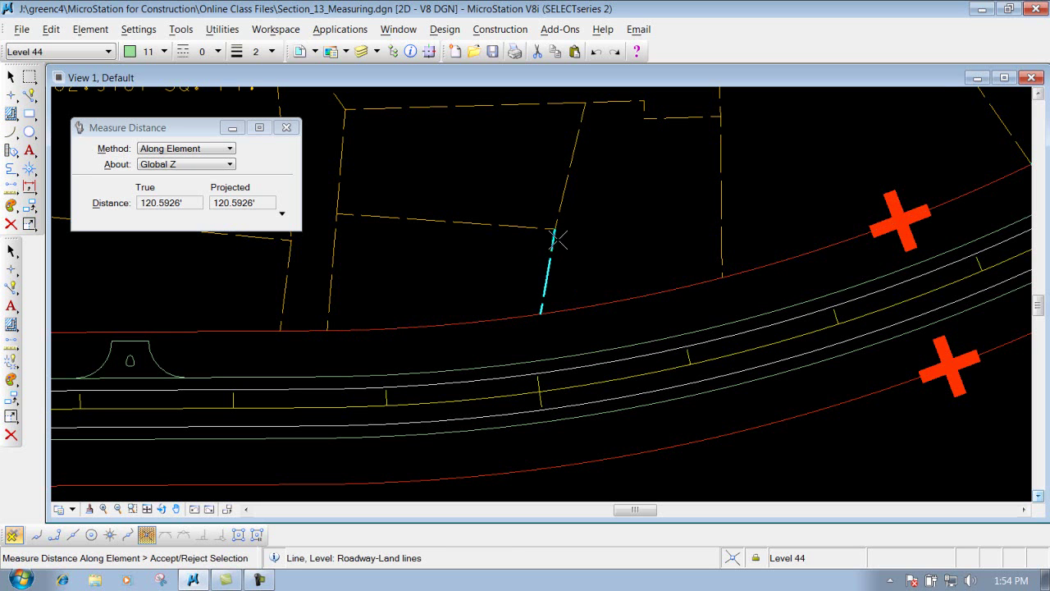
left_click(722, 269)
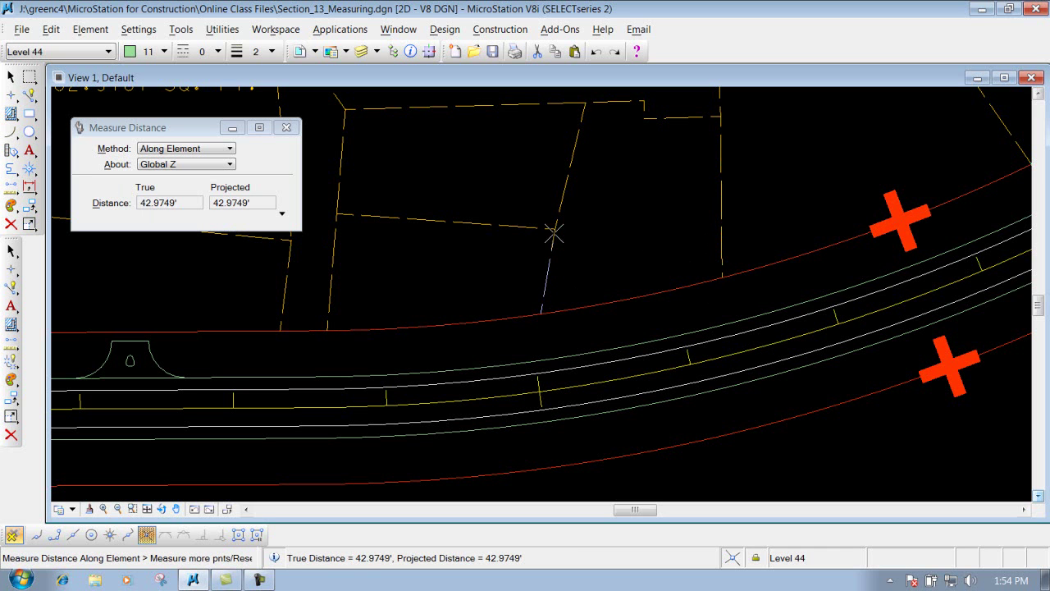
left_click(626, 237)
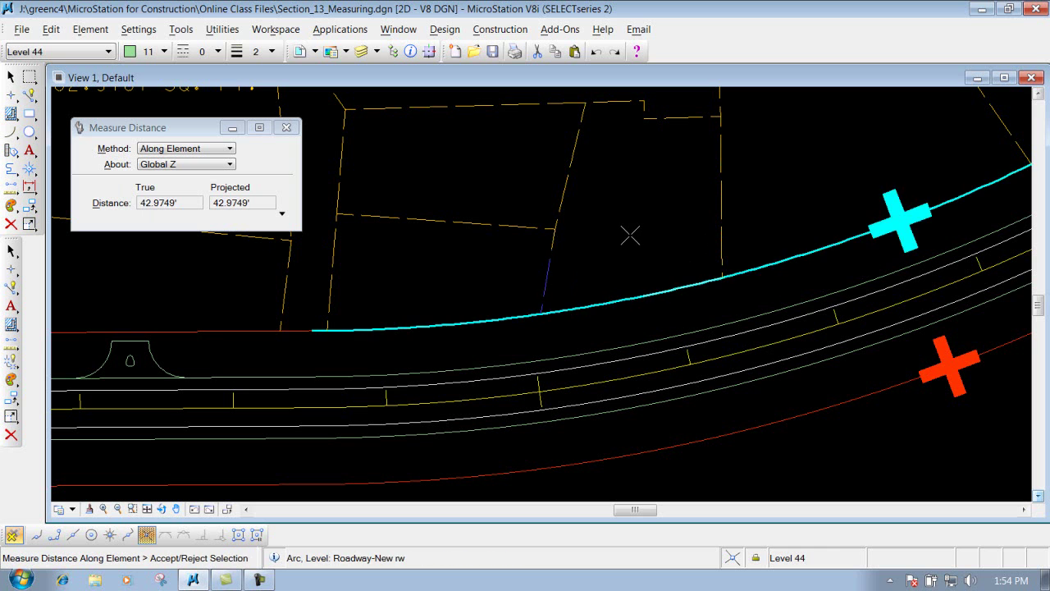
right_click(627, 238)
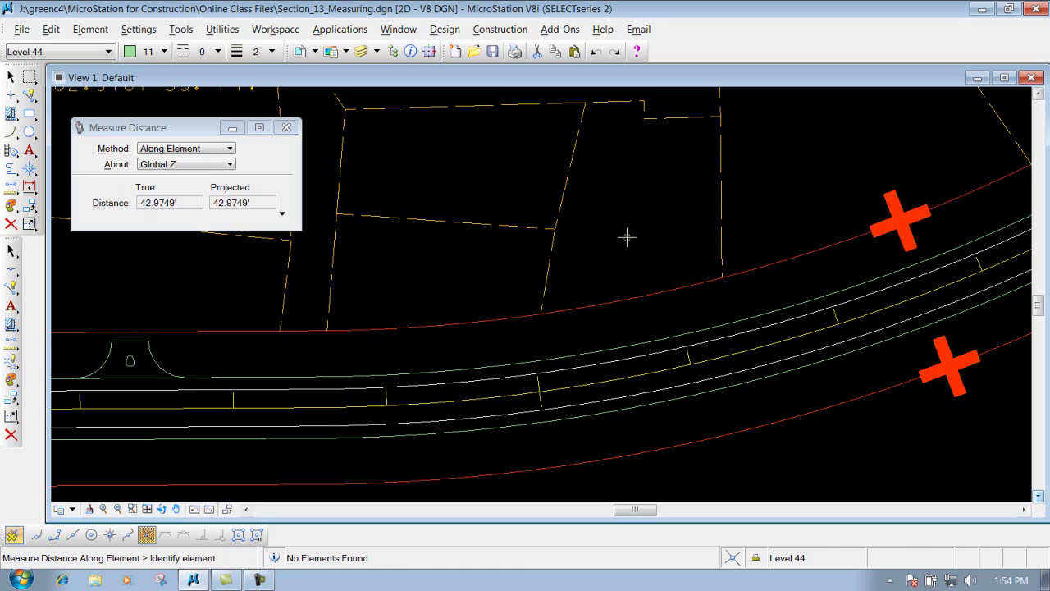
- Use Perpendicular from the centerline arc to two parcel corners: 181.2313' and 103.3391'
left_click(199, 151)
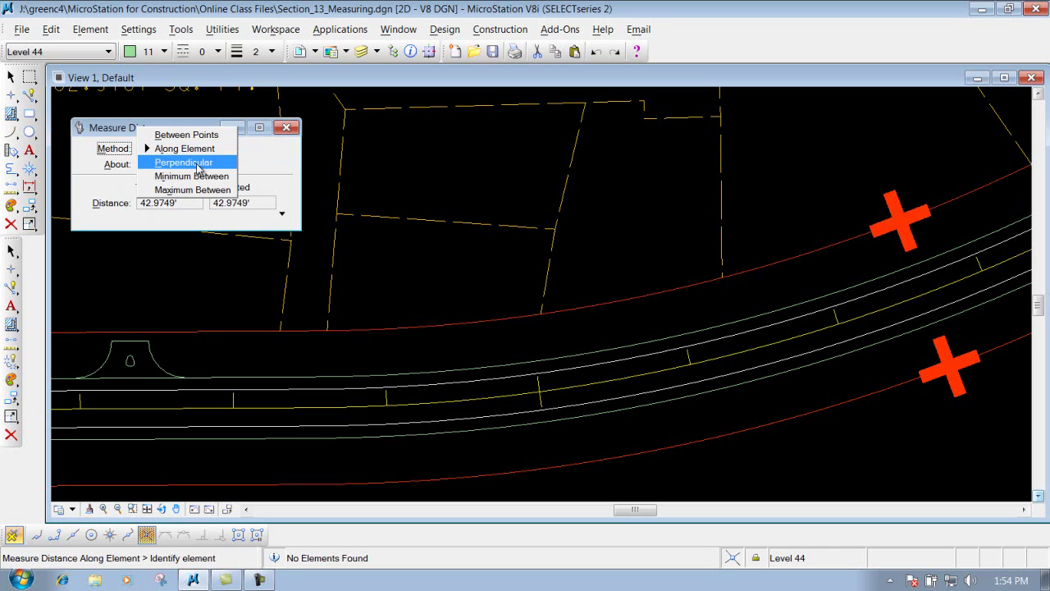
left_click(186, 163)
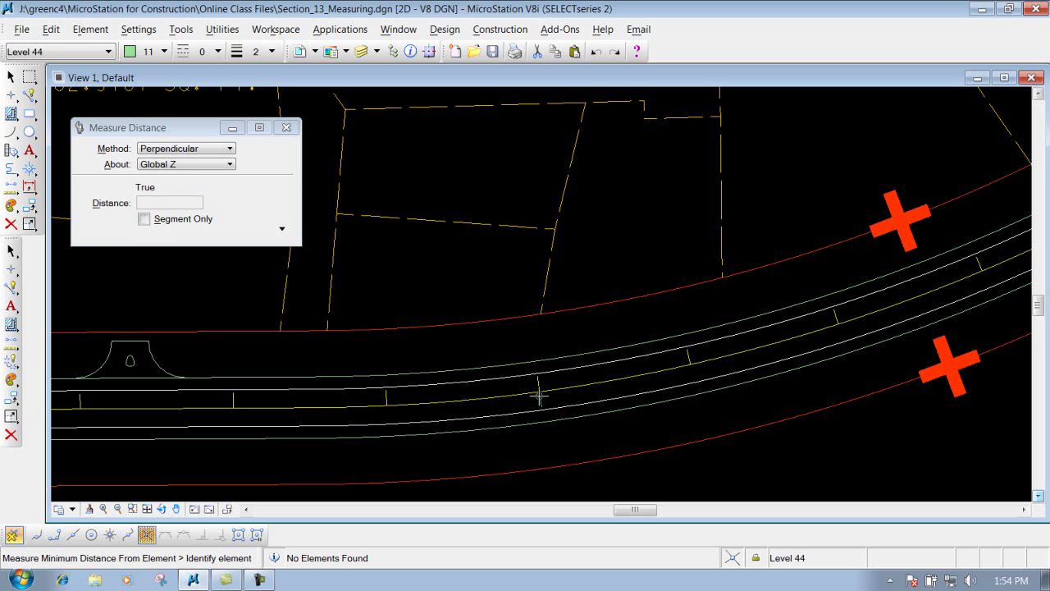
left_click(607, 380)
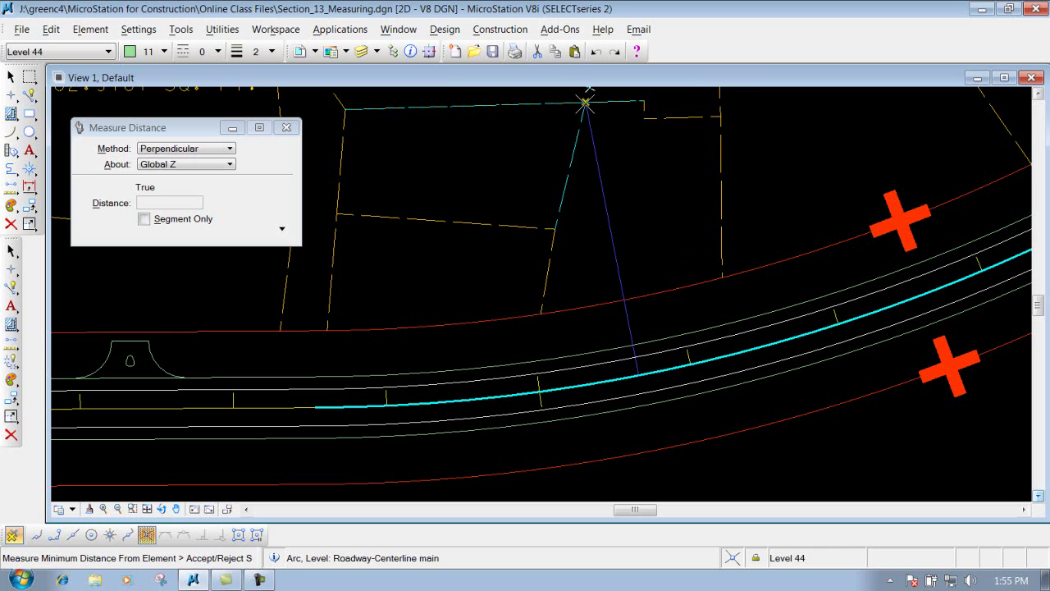
left_click(586, 102)
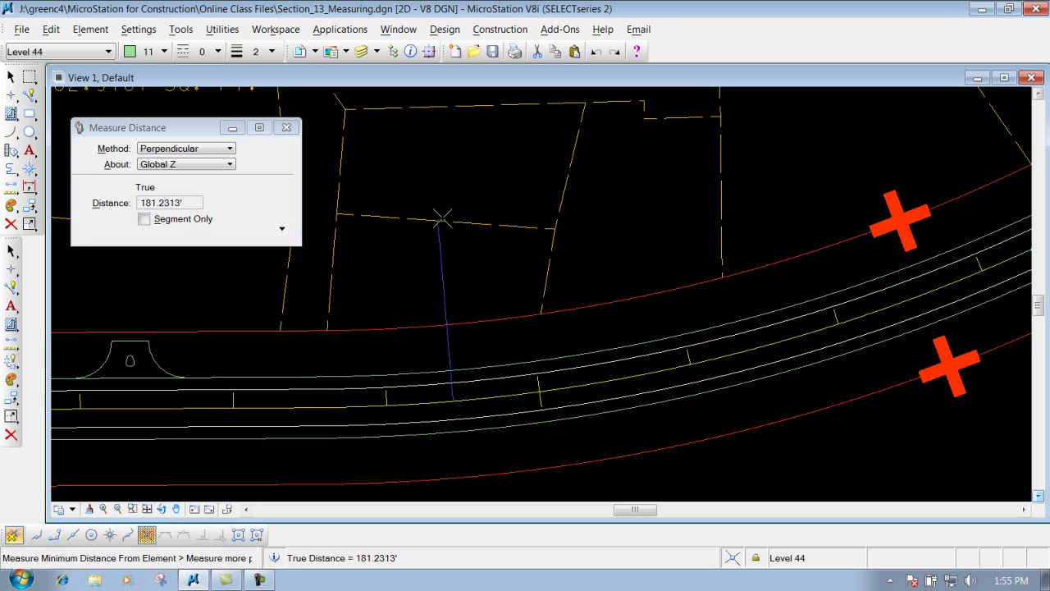
left_click(554, 229)
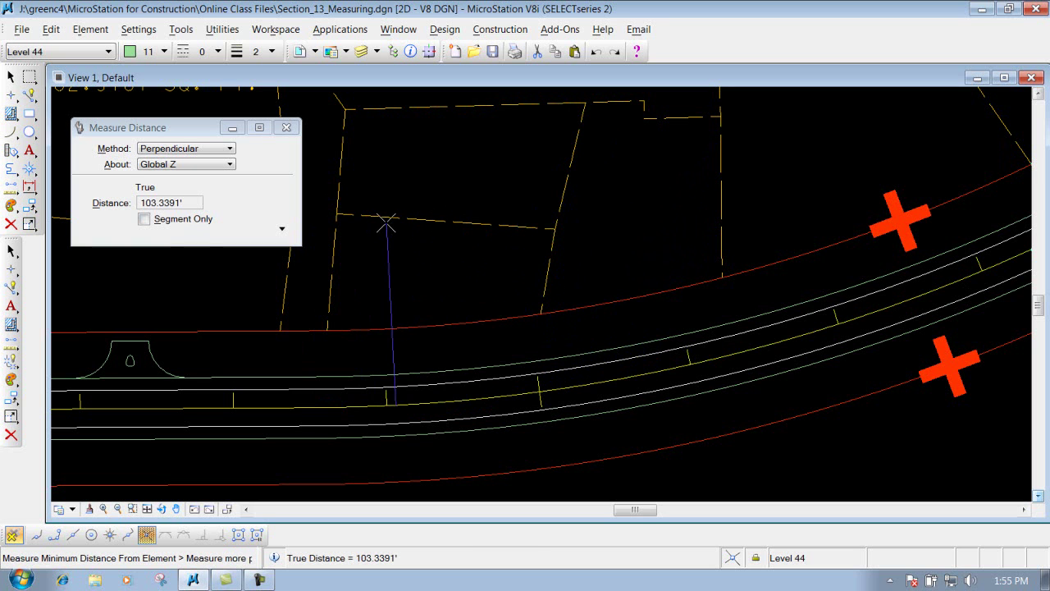
left_click_drag(612, 130, 611, 130)
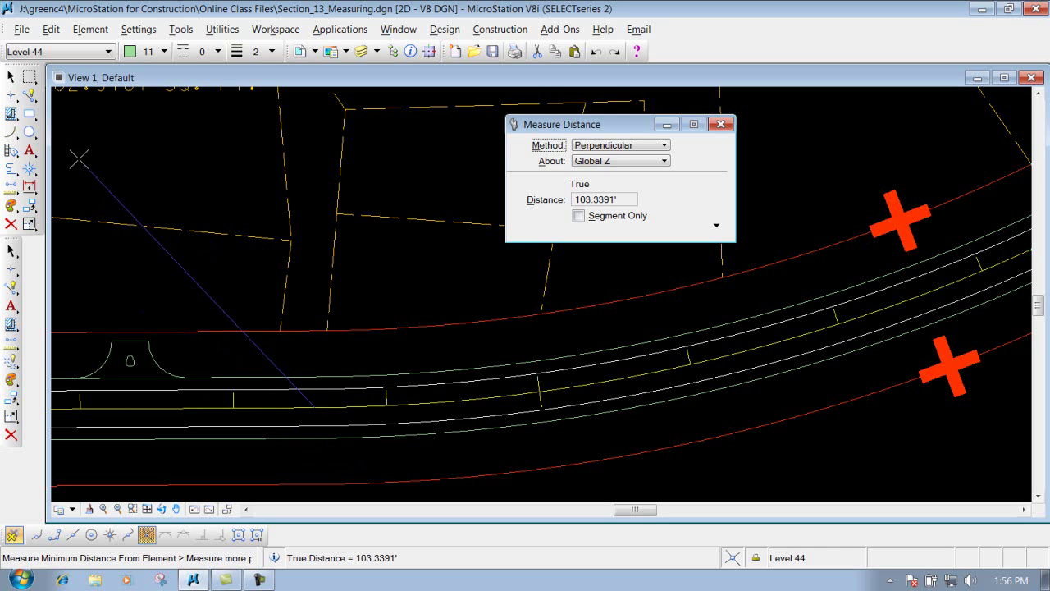
- Pan the view left to show more of the roadway, leaving Segment Only unchecked
left_click(579, 216)
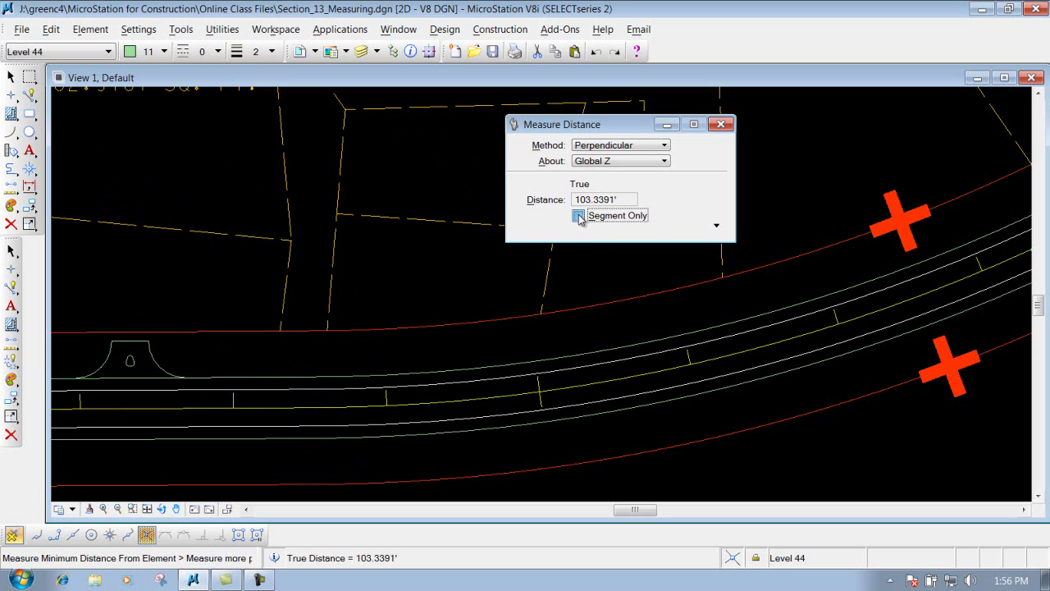
left_click(246, 509)
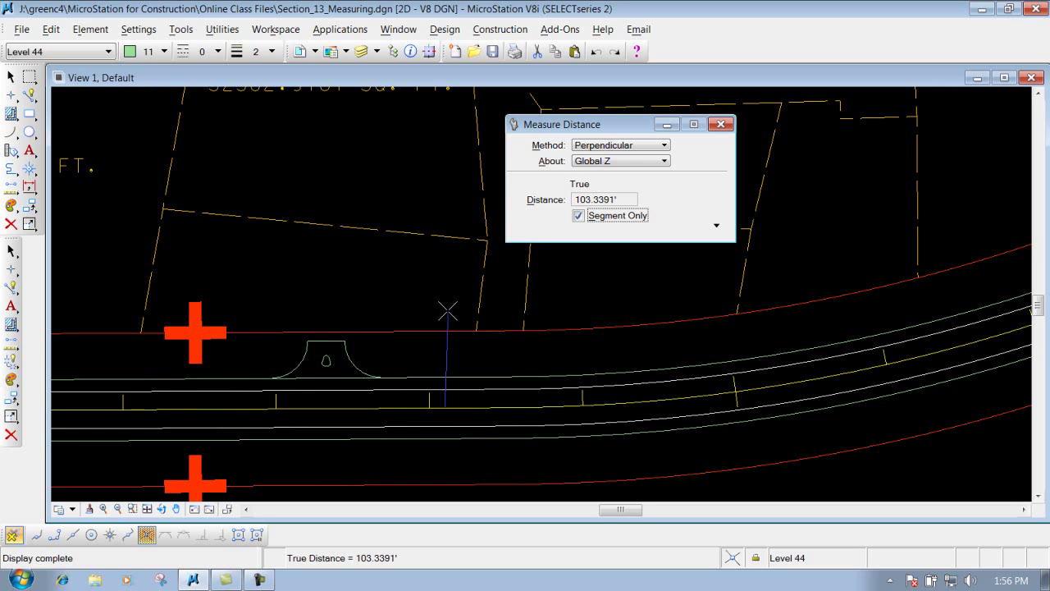
left_click(579, 216)
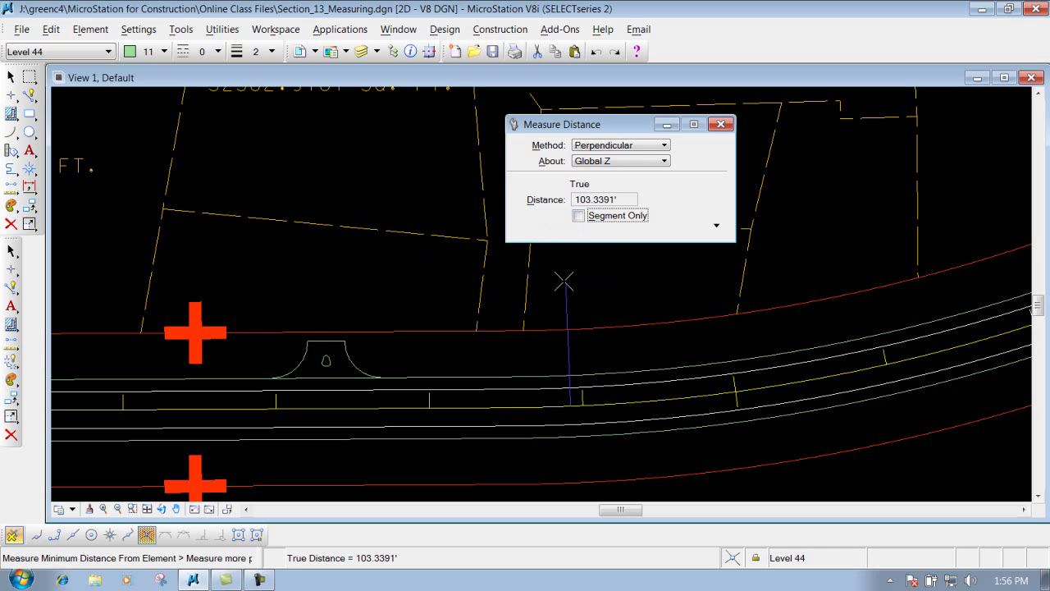
- Switch to Minimum Between and measure 28.0613' from parcel 3's boundary to the neighbouring line
left_click(628, 146)
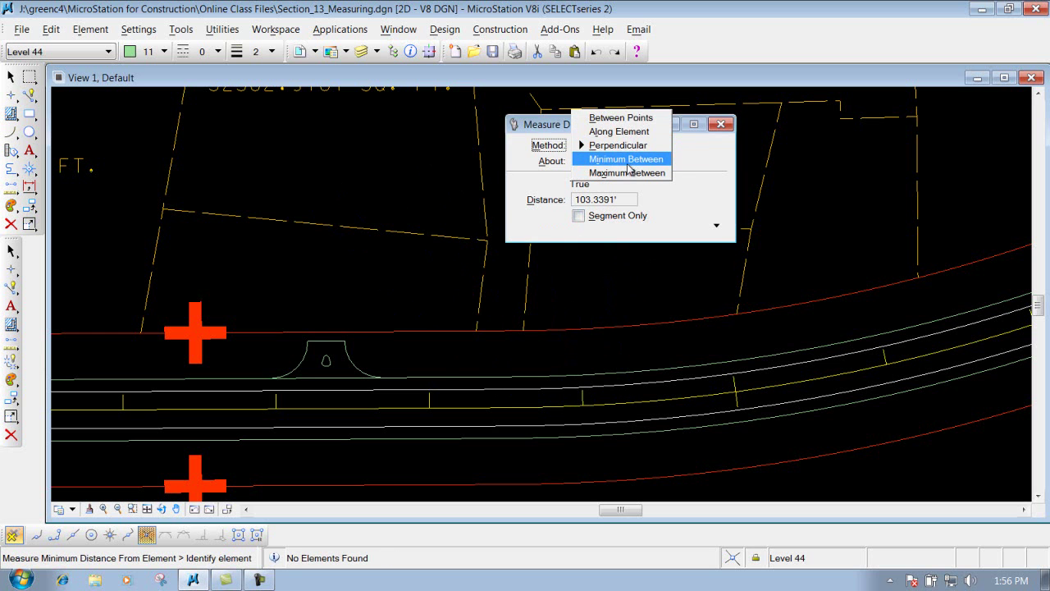
left_click(627, 159)
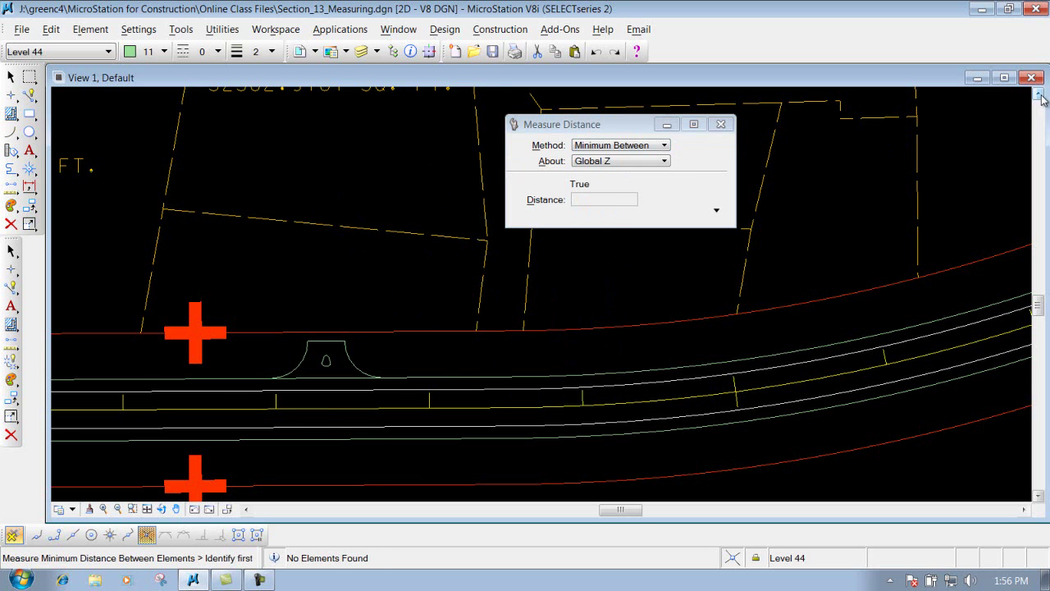
left_click(1039, 96)
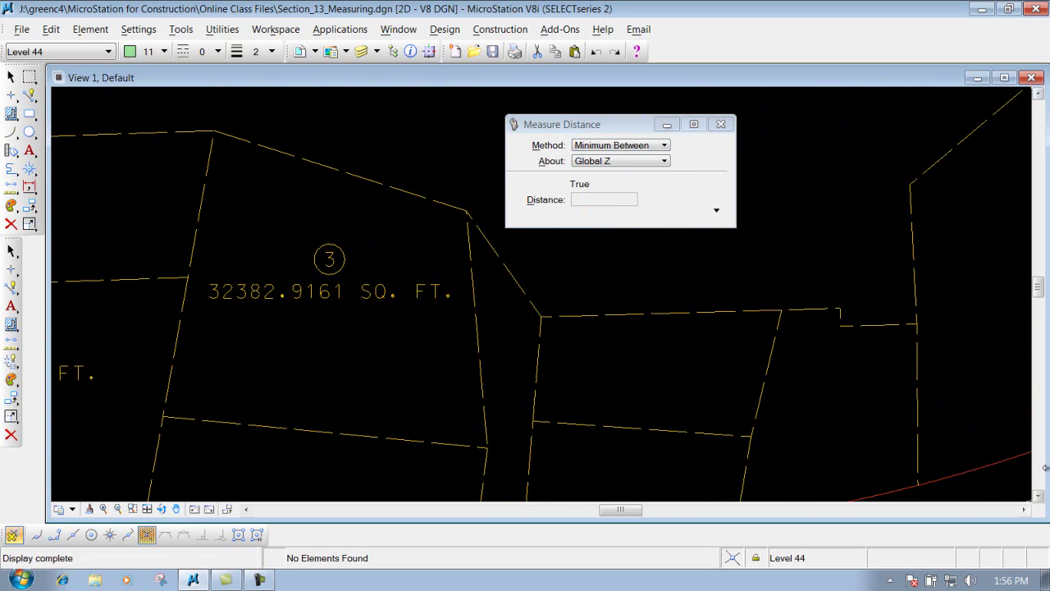
left_click(1039, 496)
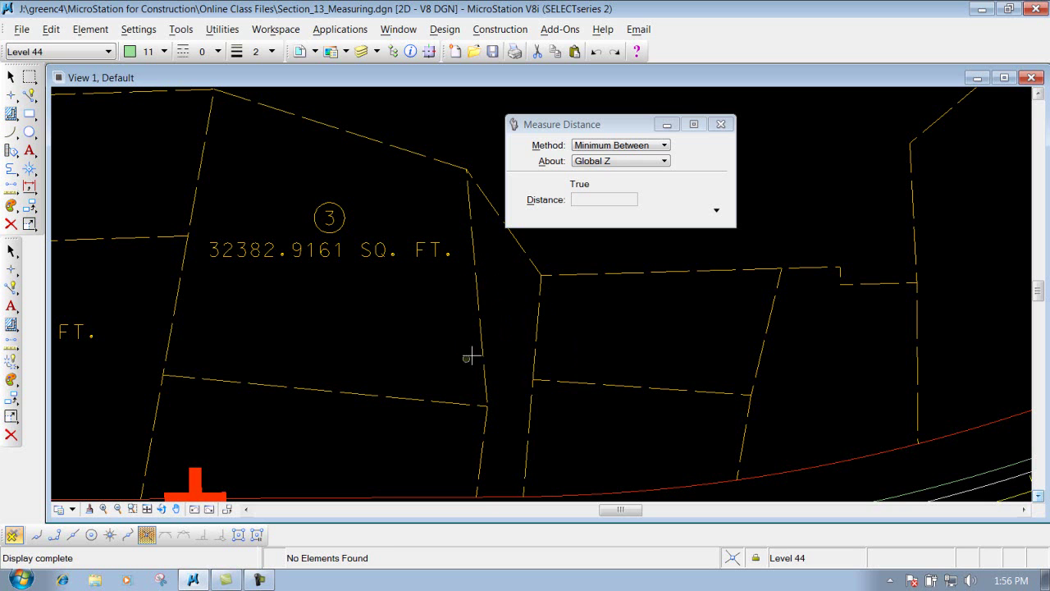
left_click(477, 301)
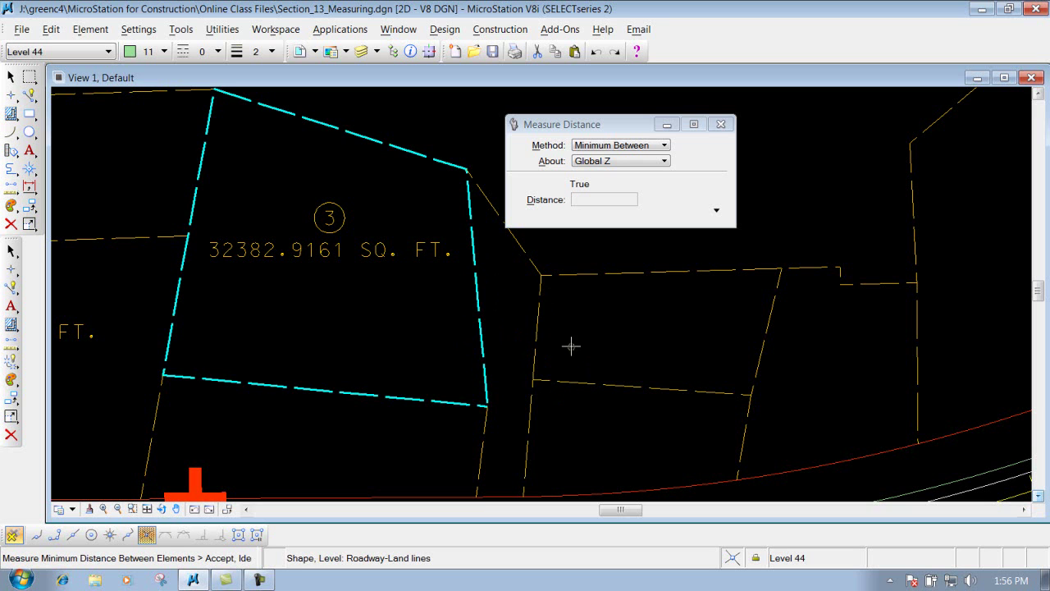
left_click(540, 315)
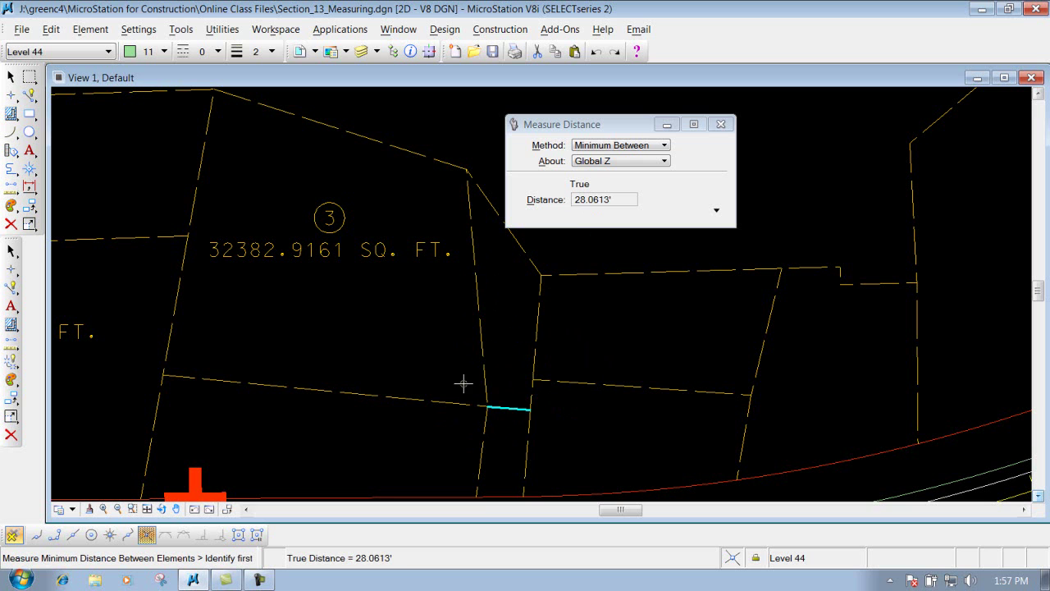
- Measure a 142.6320' minimum distance between the next two parcel lines
left_click(536, 306)
left_click(771, 307)
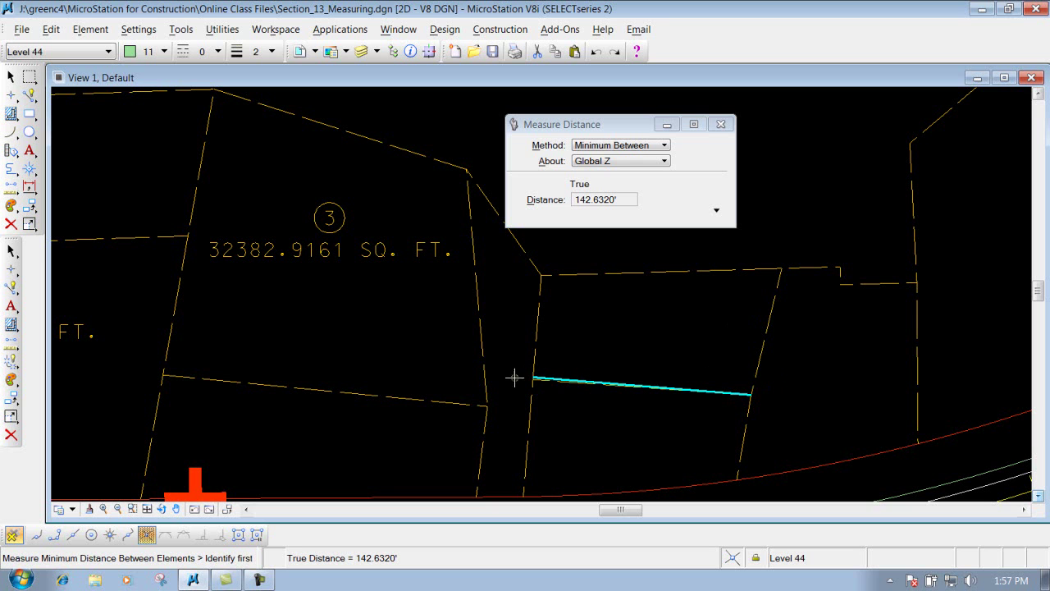
left_click(618, 149)
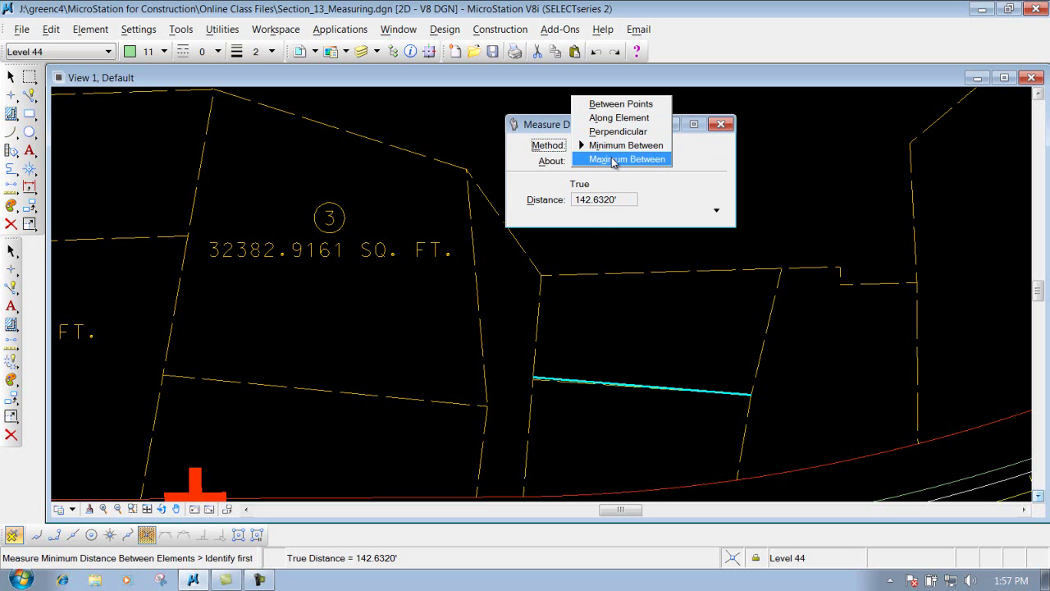
- Switch to Maximum Between and pick the vertical parcel line and the line east of it
left_click(614, 160)
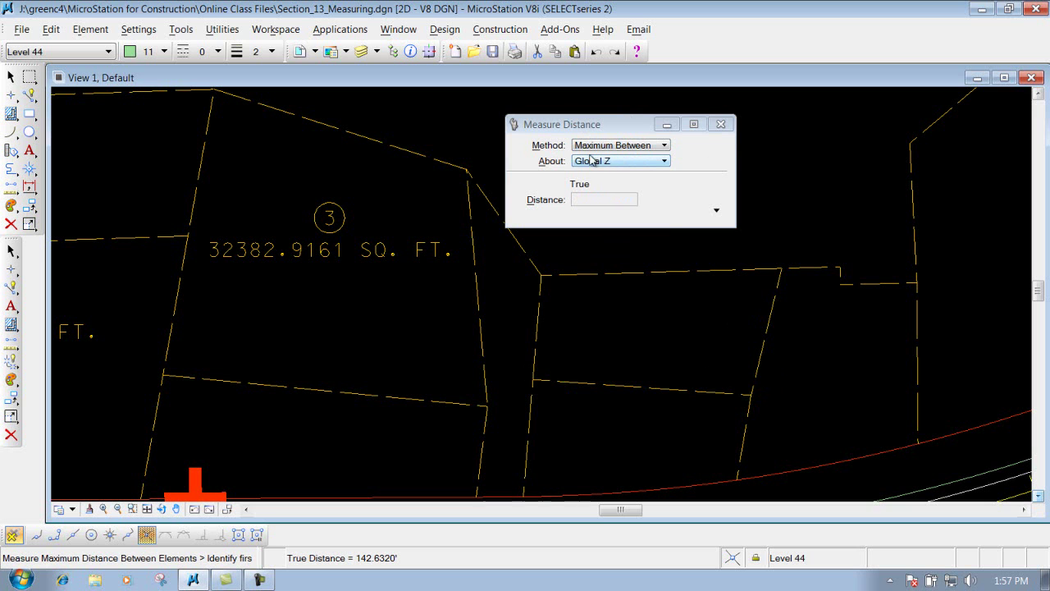
left_click(538, 303)
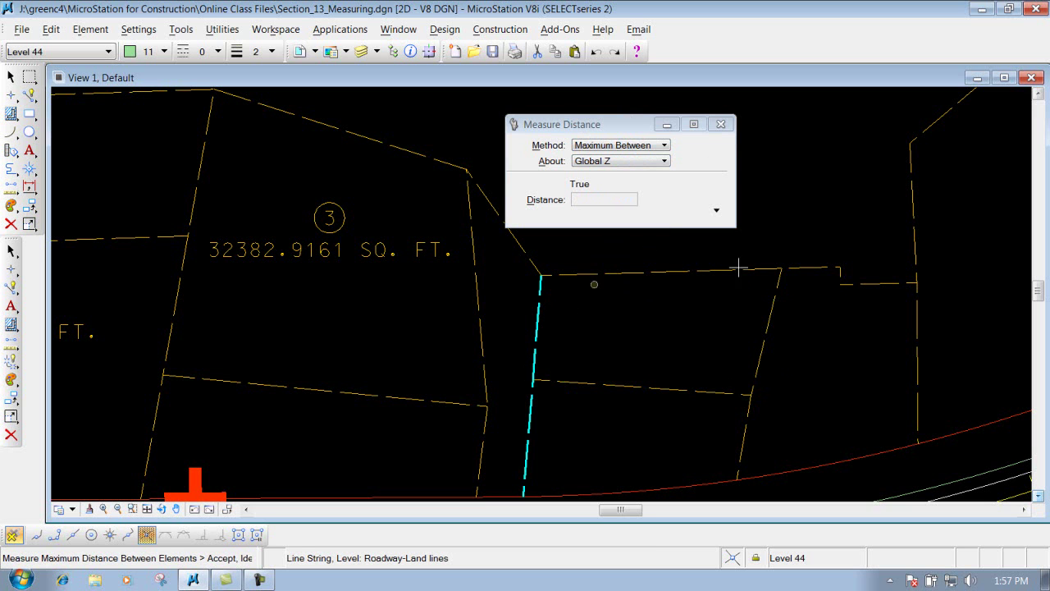
left_click(774, 304)
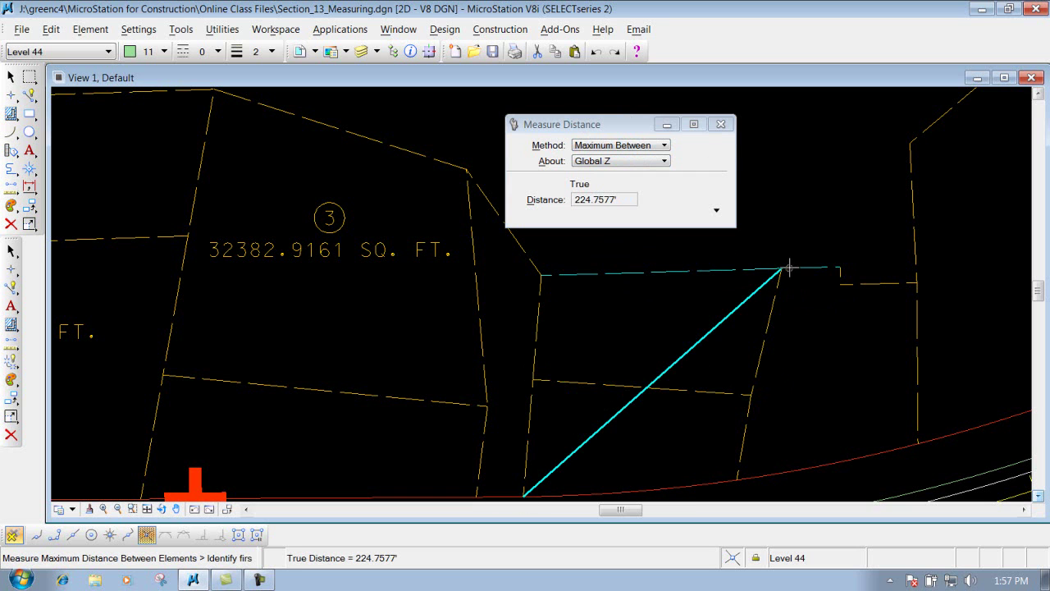